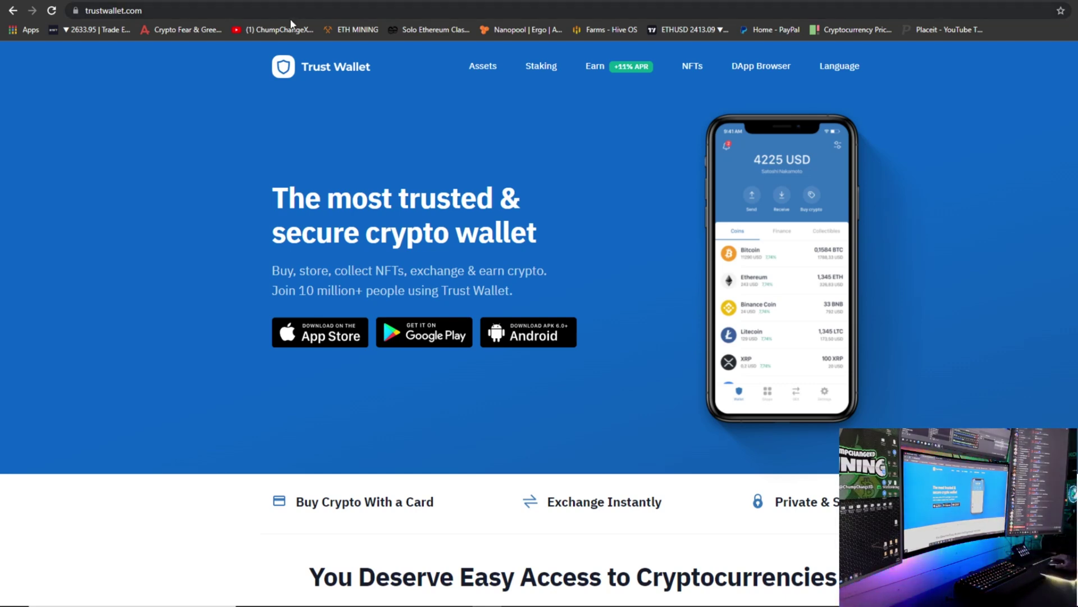
Go to the Hive OS tab and open the main farm's Wallets page.
left_click(337, 1)
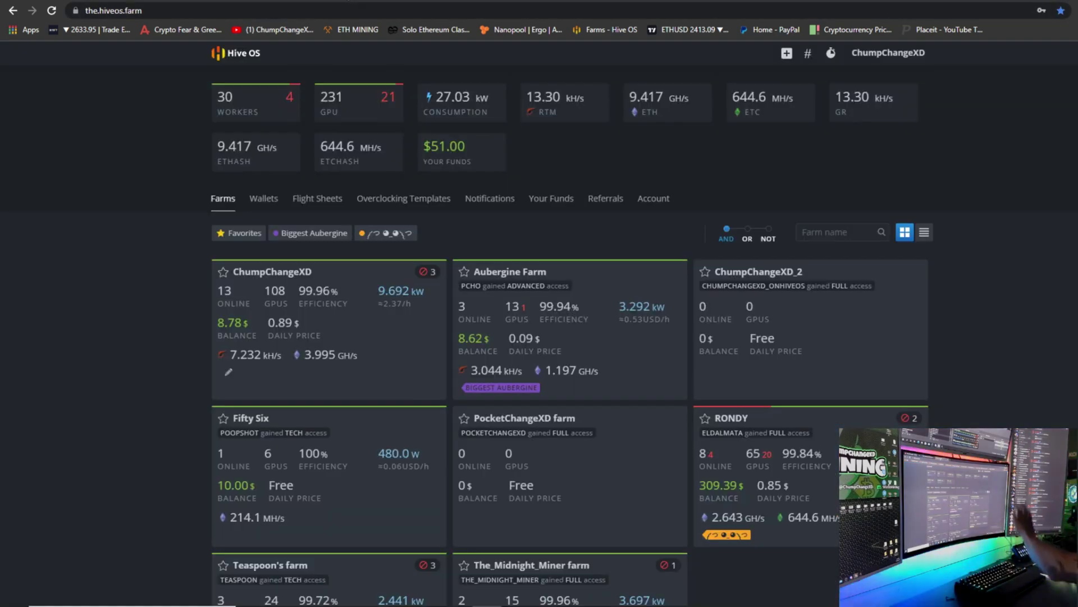
left_click(312, 329)
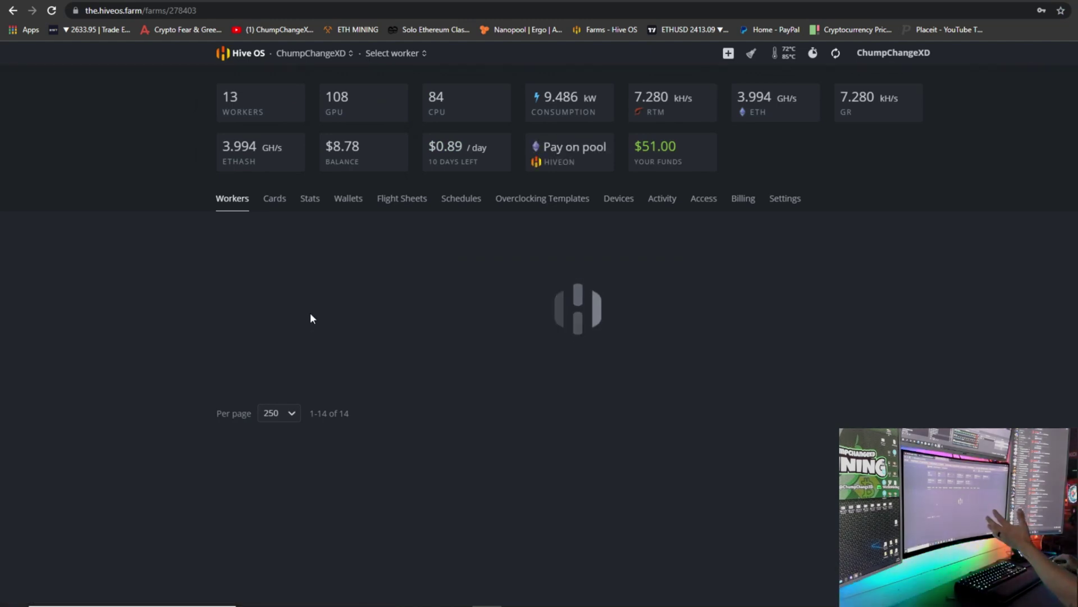
left_click(349, 199)
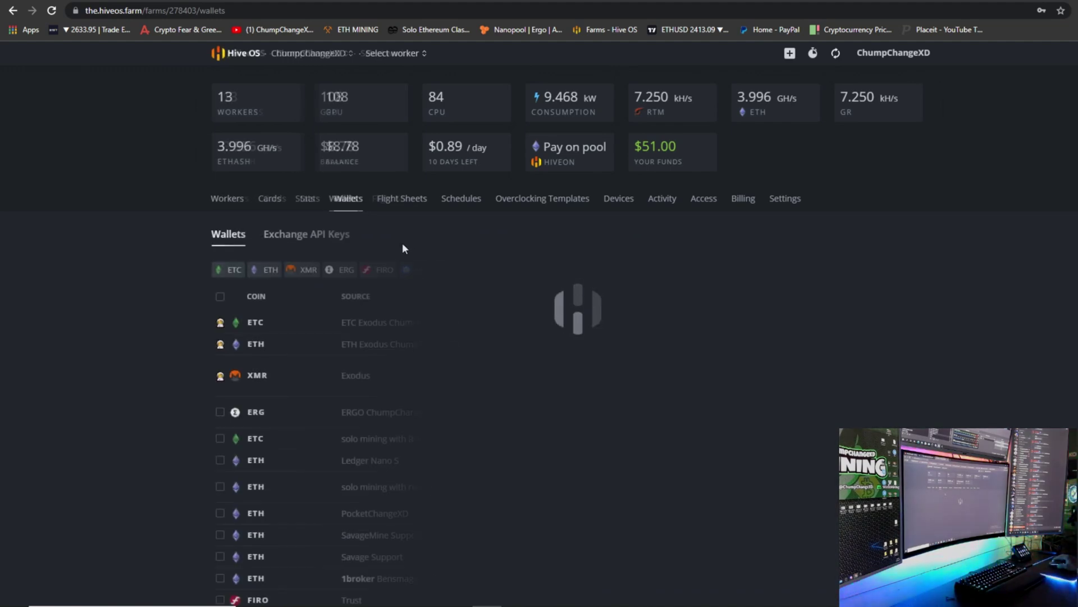
Add a FIRO wallet named Trust with the pasted wallet address.
left_click(902, 238)
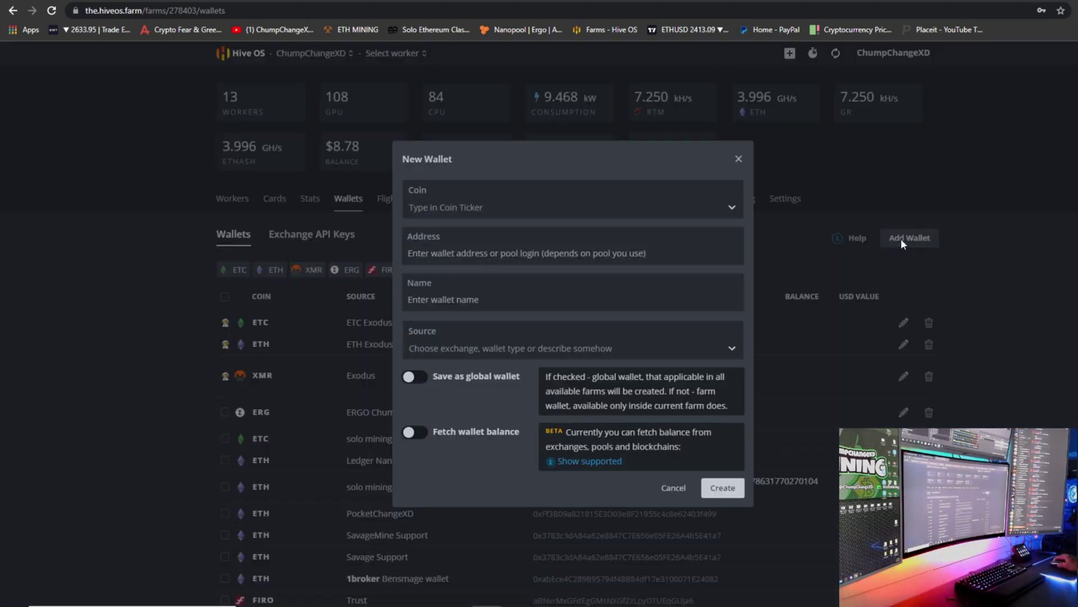
left_click(585, 206)
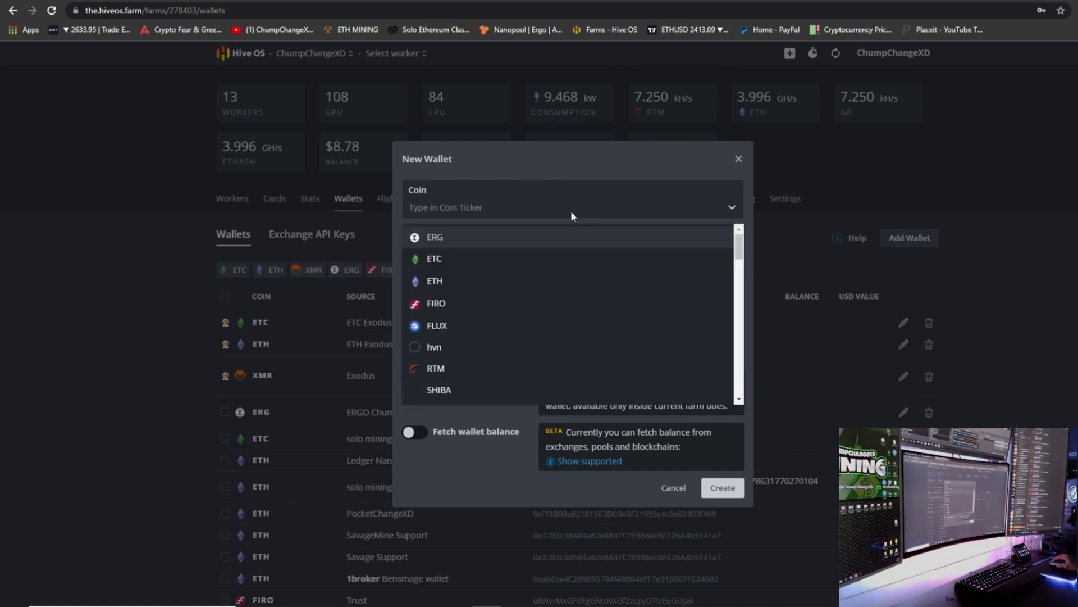
left_click(457, 305)
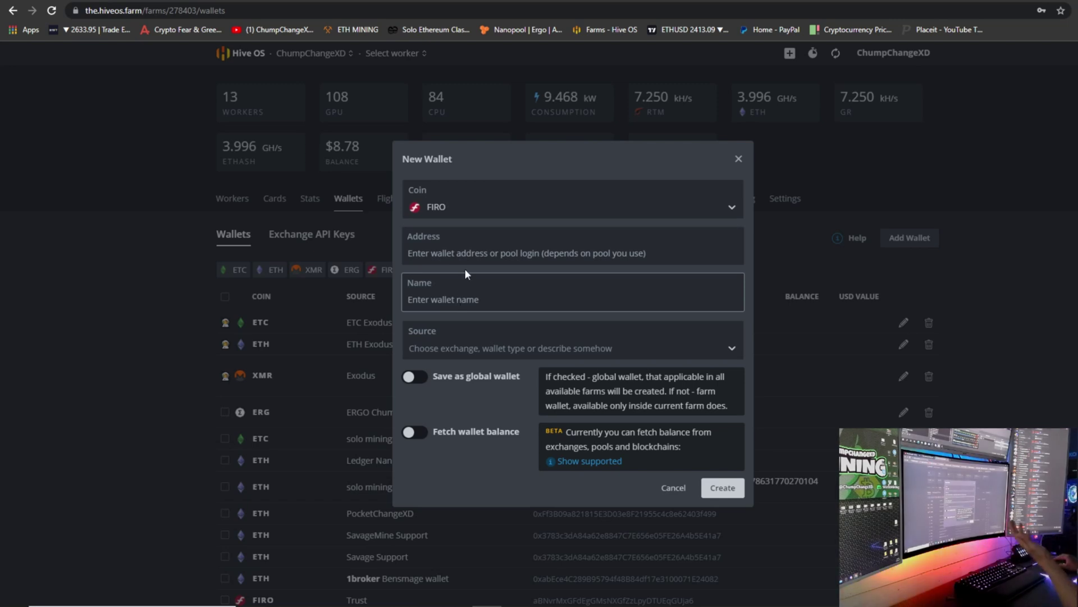
type("aBNvrMxGFdEgGMsNXGfZzLpyDTUEqGUja6")
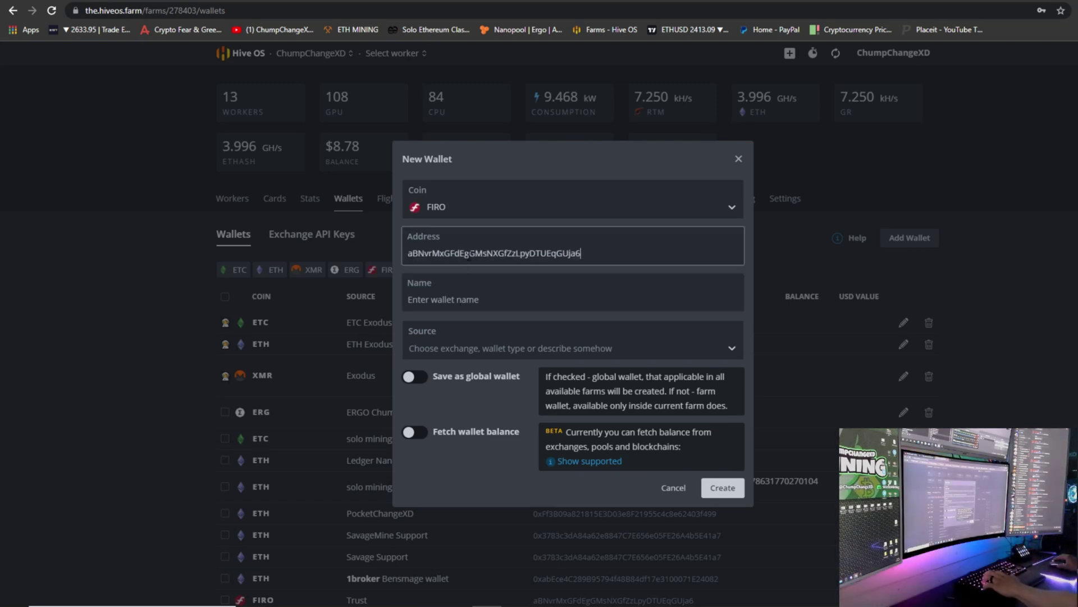
left_click(468, 299)
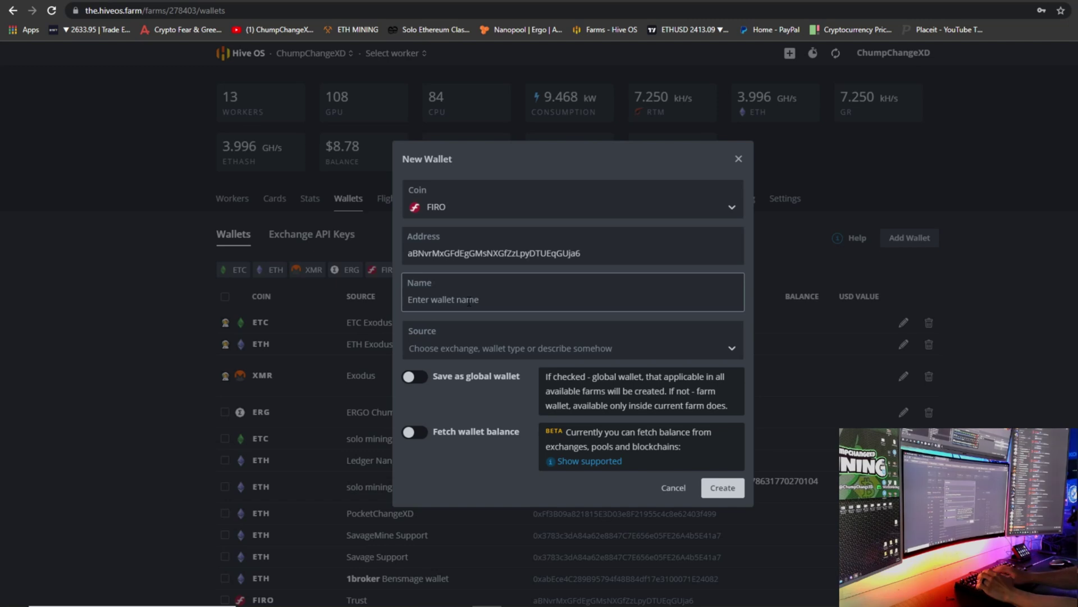
type("Trust")
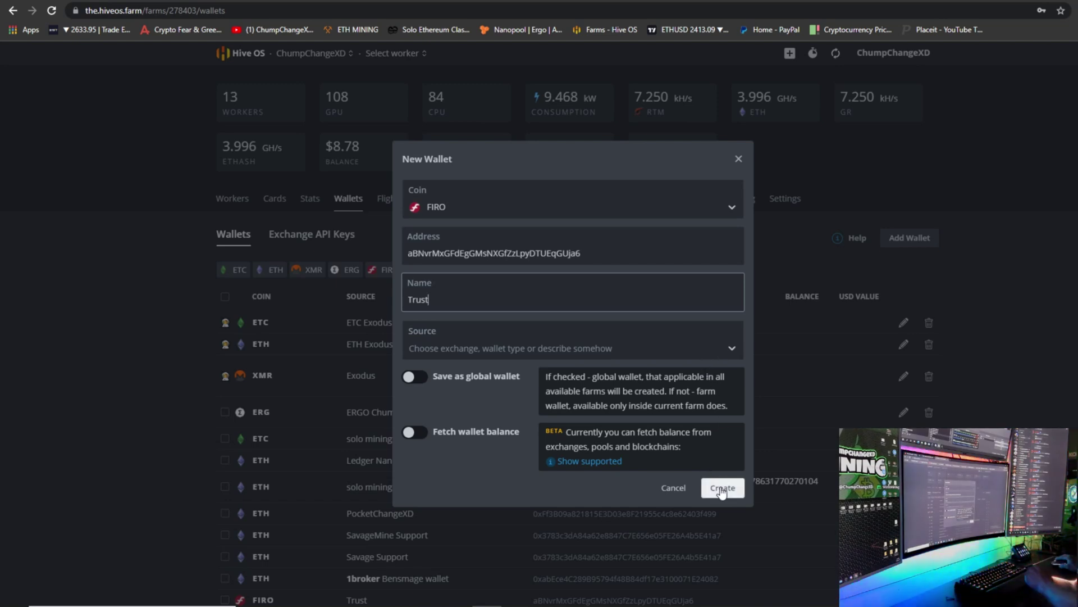
left_click(739, 160)
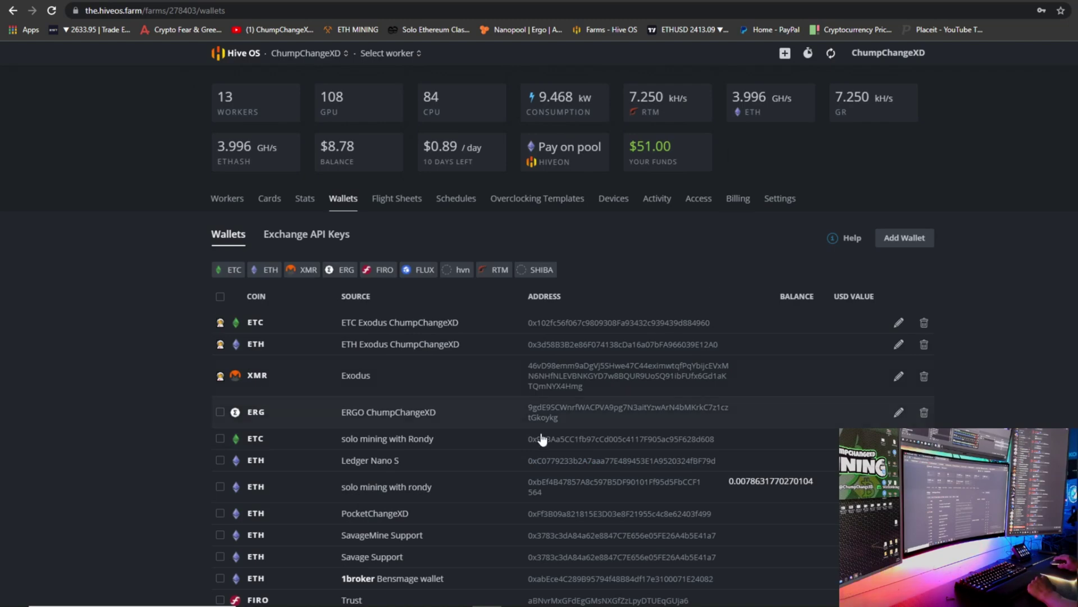
scroll(541, 441, "down", 2)
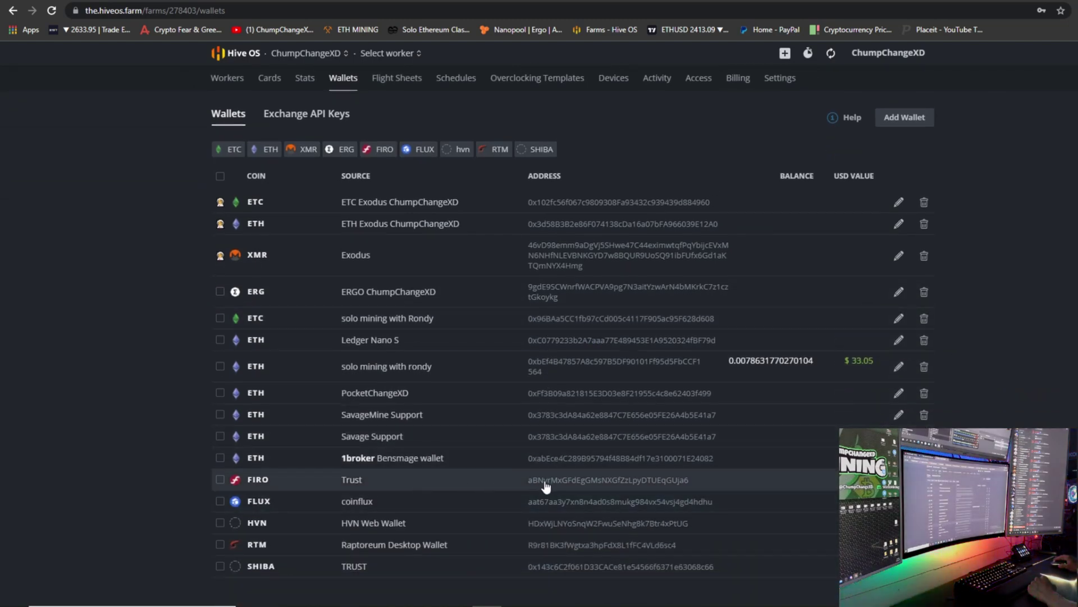
scroll(539, 474, "up", 2)
Start a new flight sheet with coin FIRO and the Trust wallet.
left_click(397, 198)
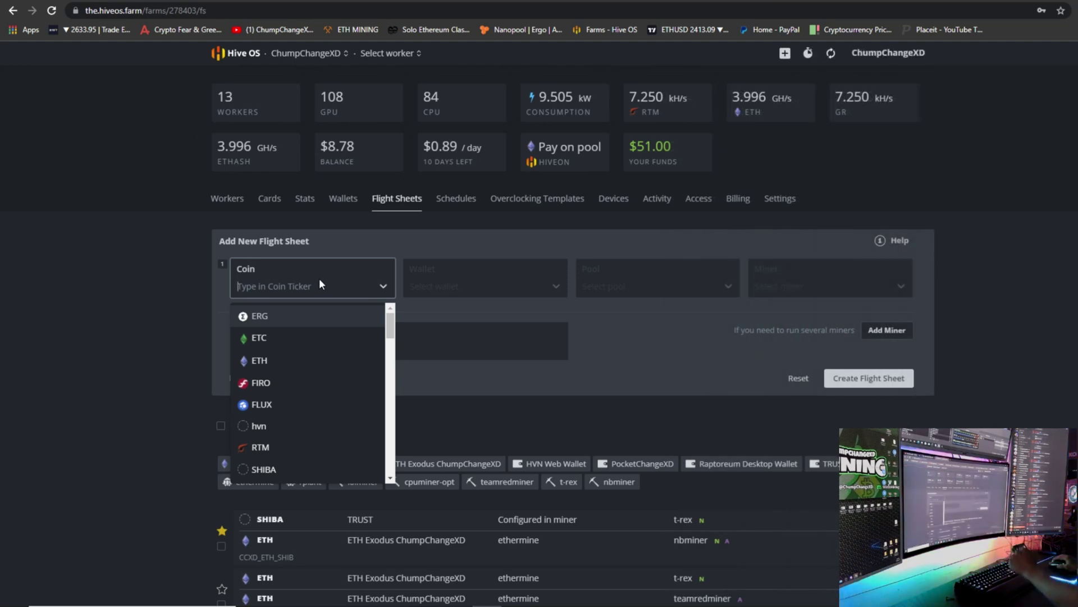
left_click(298, 382)
left_click(444, 280)
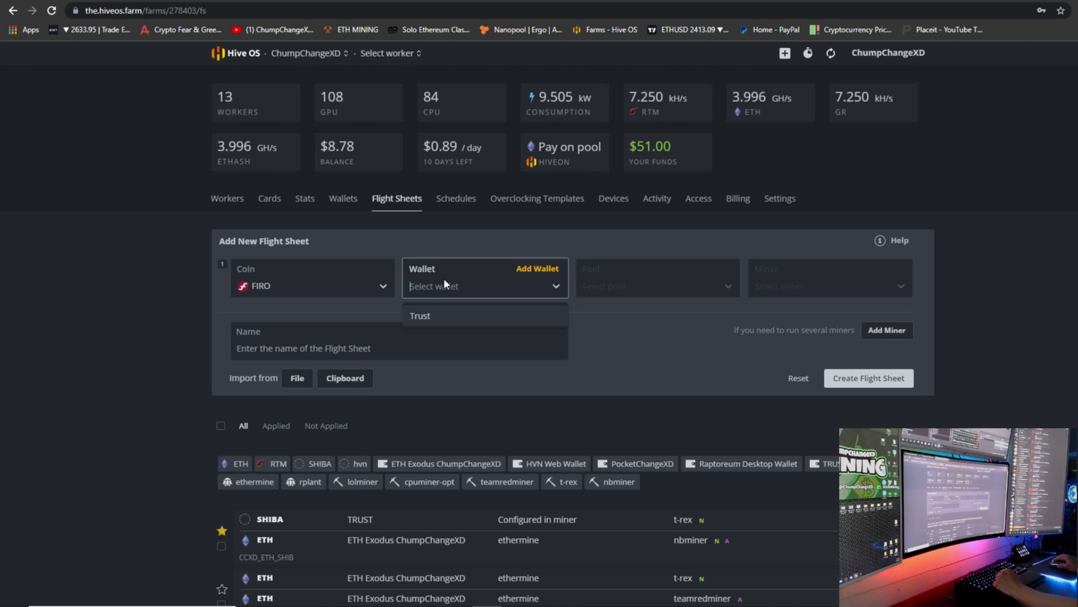
left_click(427, 318)
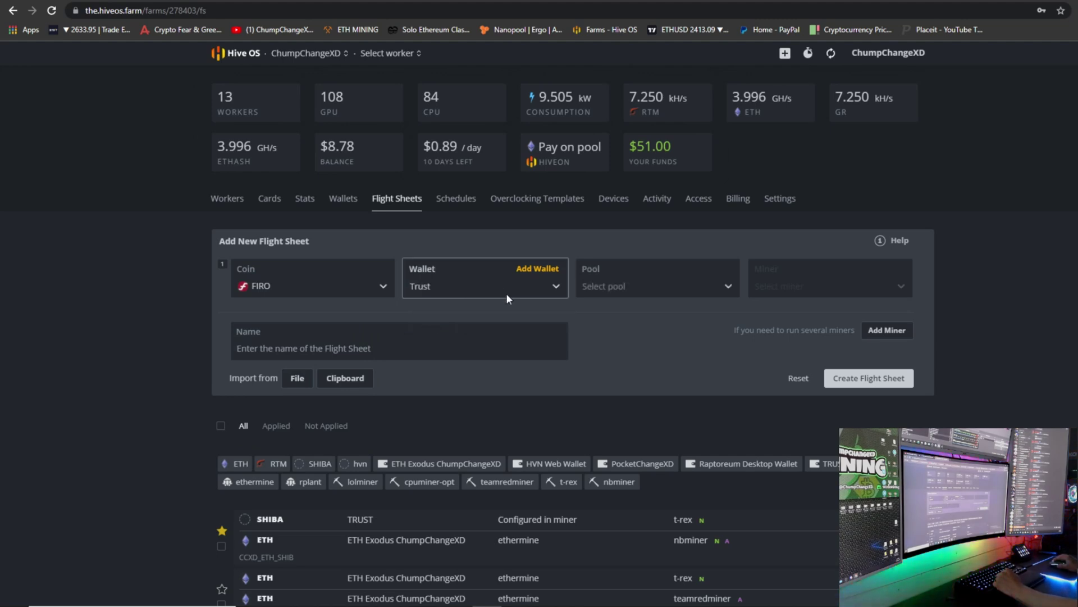
Choose the 2miners pool on its US server and T-Rex Miner.
left_click(616, 287)
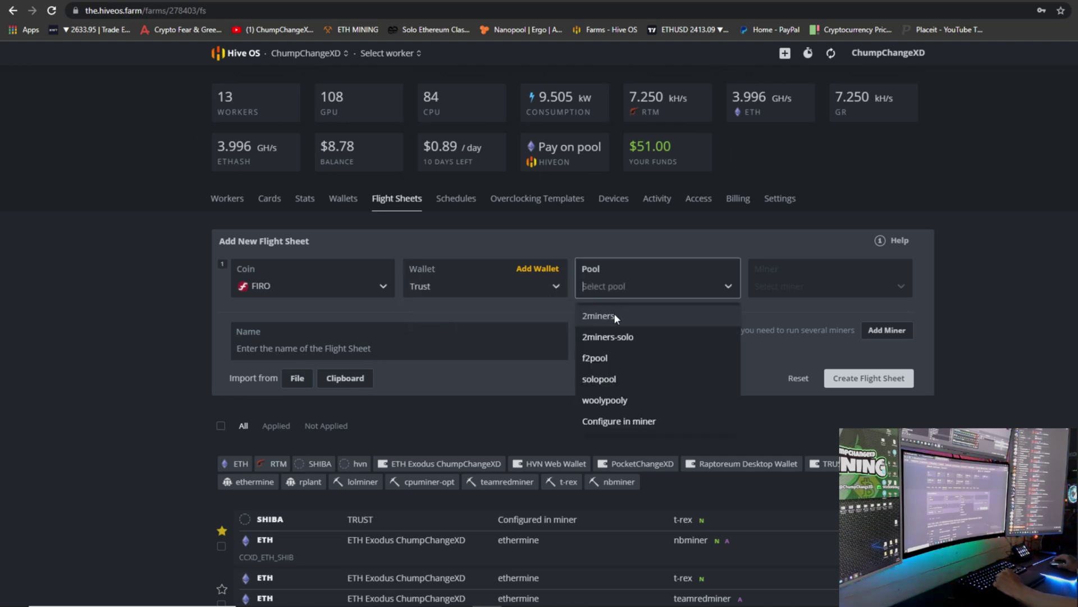
left_click(621, 315)
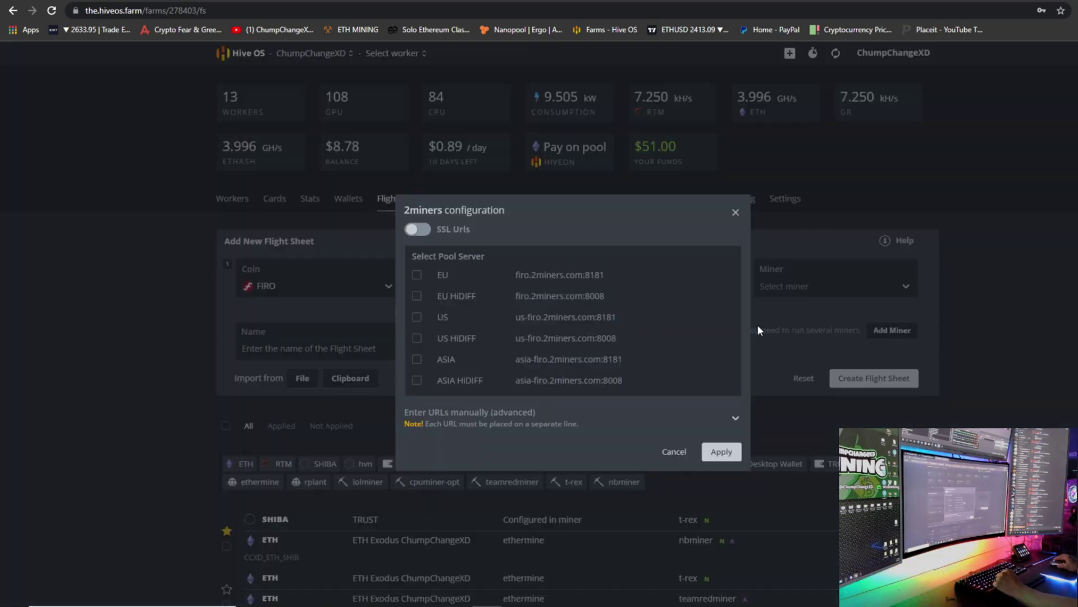
left_click(416, 318)
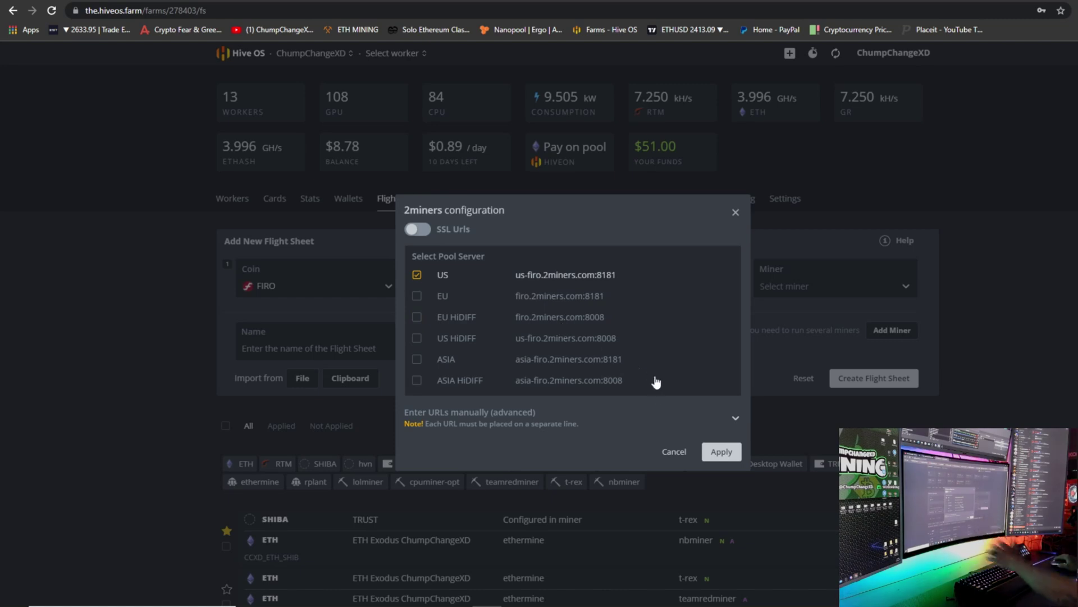
left_click(721, 452)
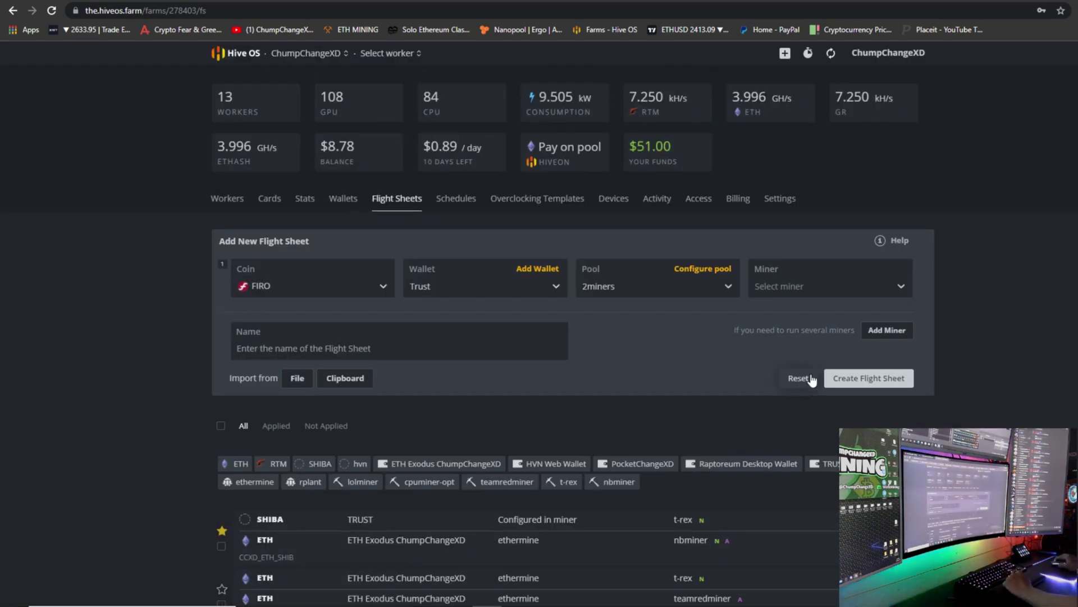
left_click(800, 284)
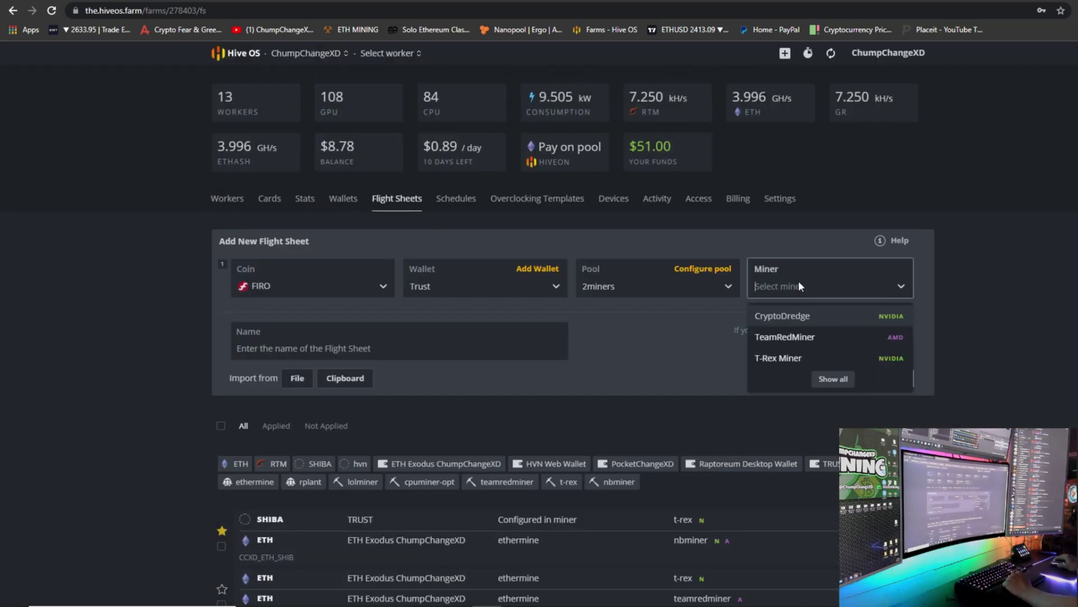
left_click(788, 358)
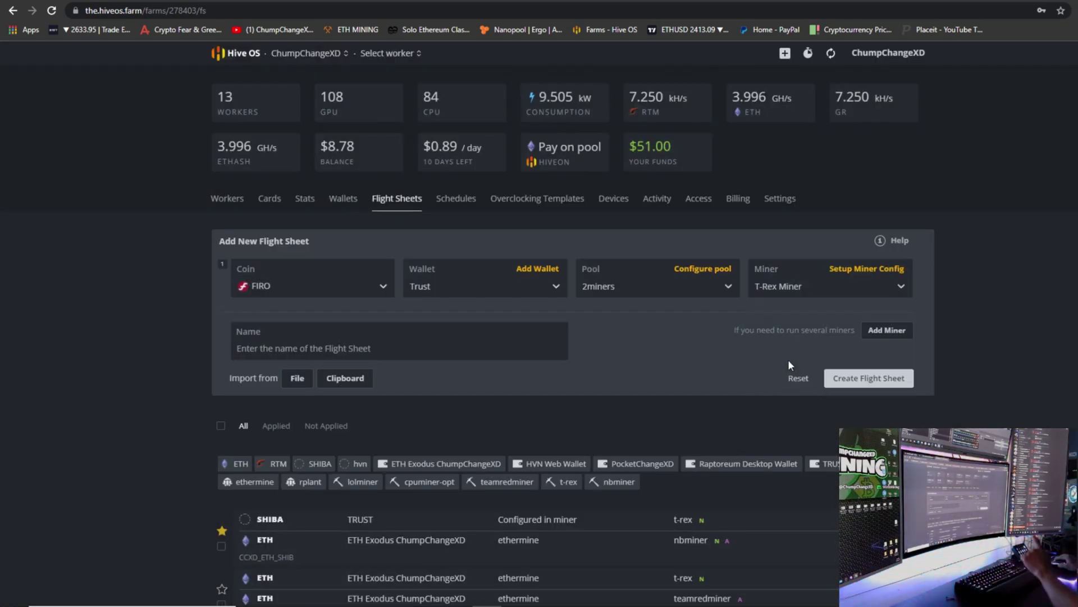
left_click(858, 271)
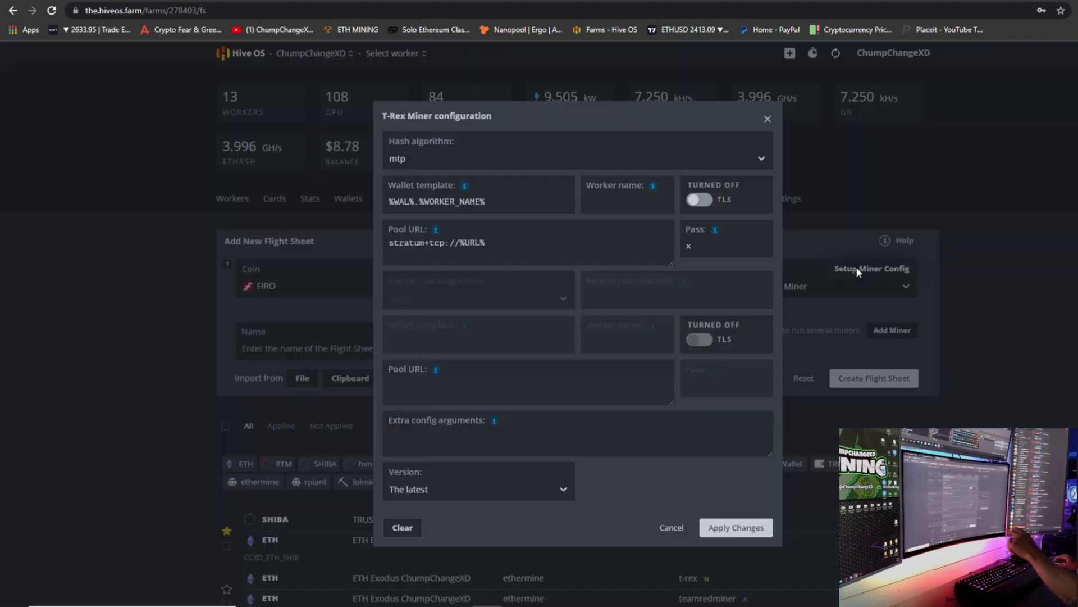
Set T-Rex Miner's hash algorithm to firopow and apply the changes.
left_click(410, 159)
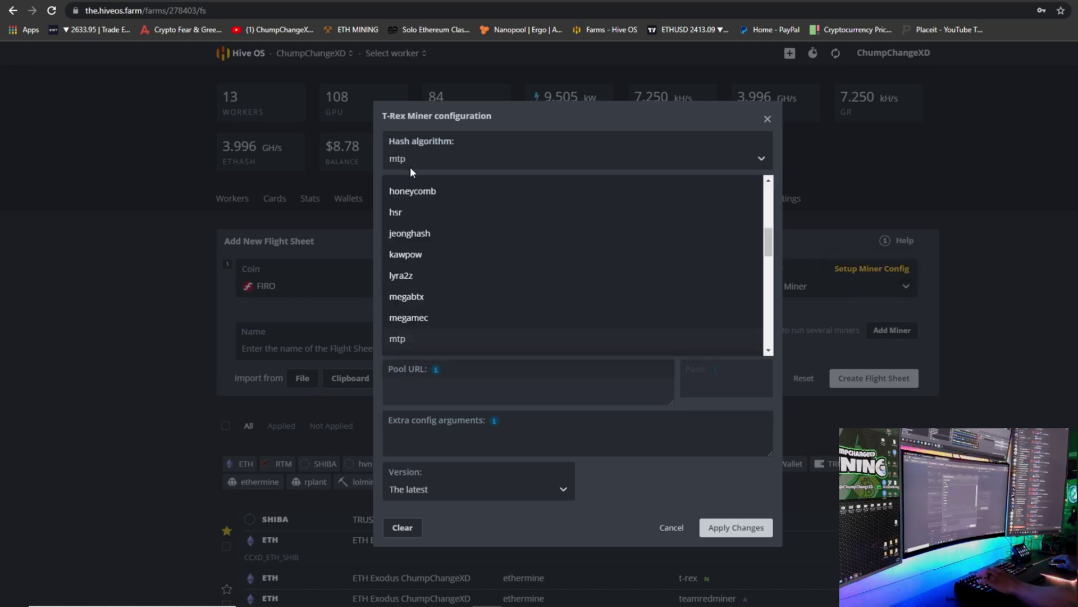
type("f")
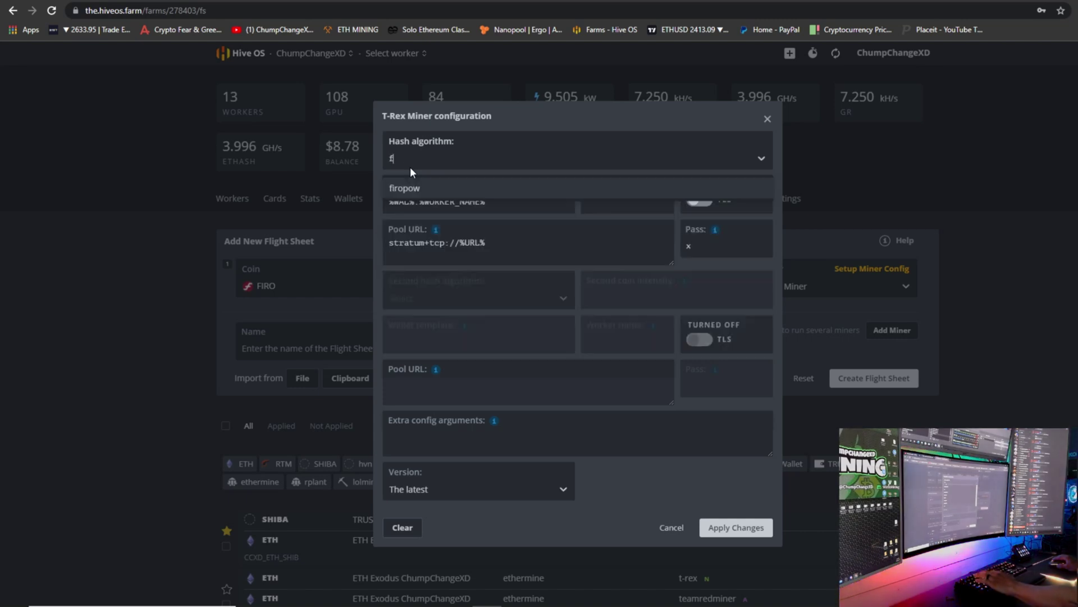
left_click(413, 187)
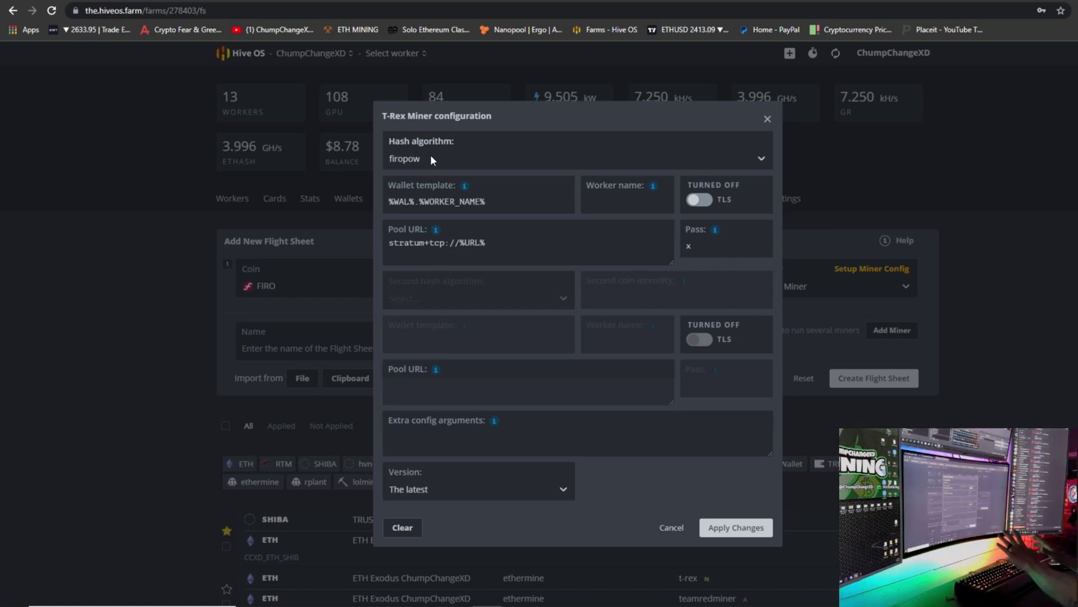
left_click(735, 527)
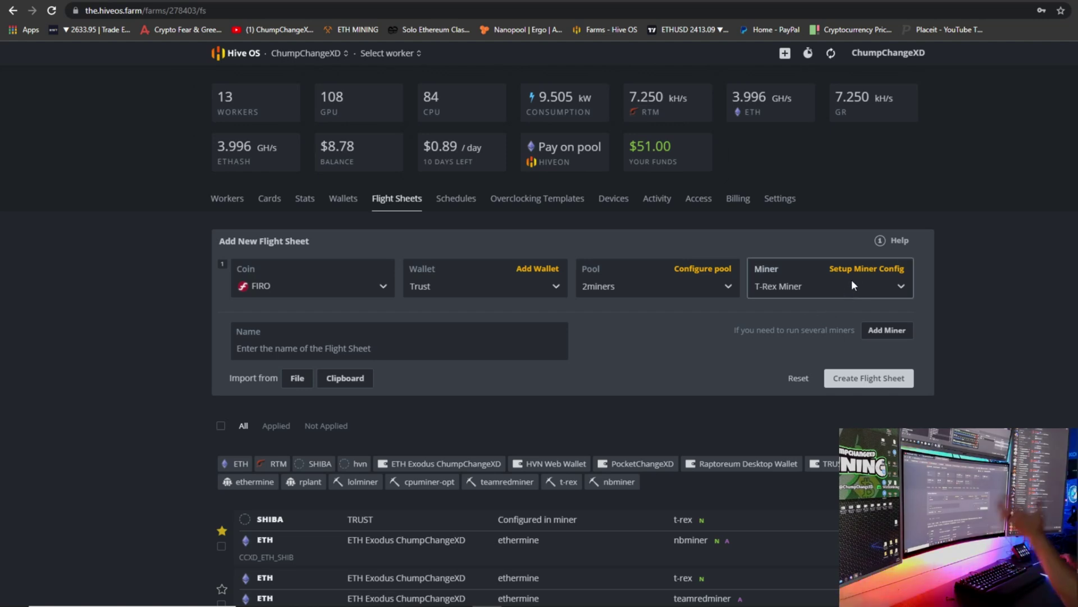
Add the extra config argument "devices": "0" to T-Rex Miner, limiting it to GPU 0.
left_click(865, 269)
mouse_move(494, 424)
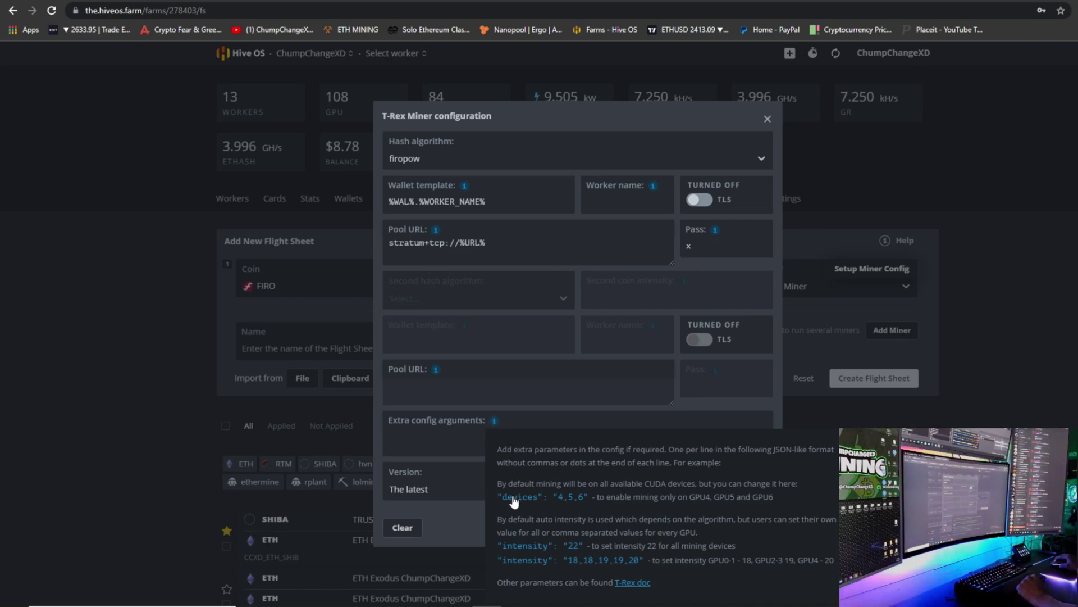
left_click(512, 498)
left_click(476, 434)
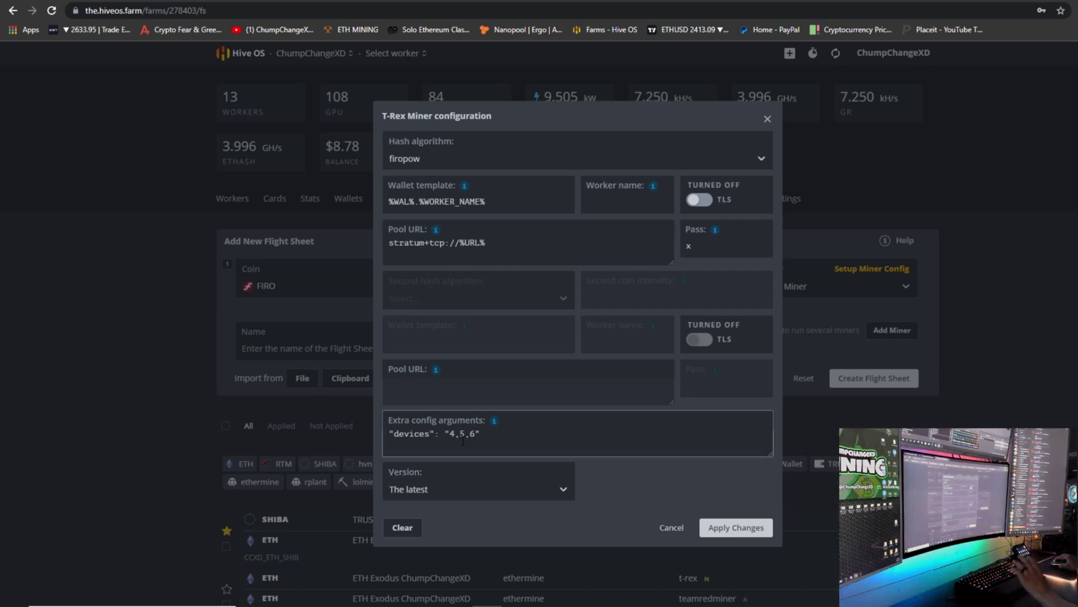
left_click_drag(476, 436, 449, 436)
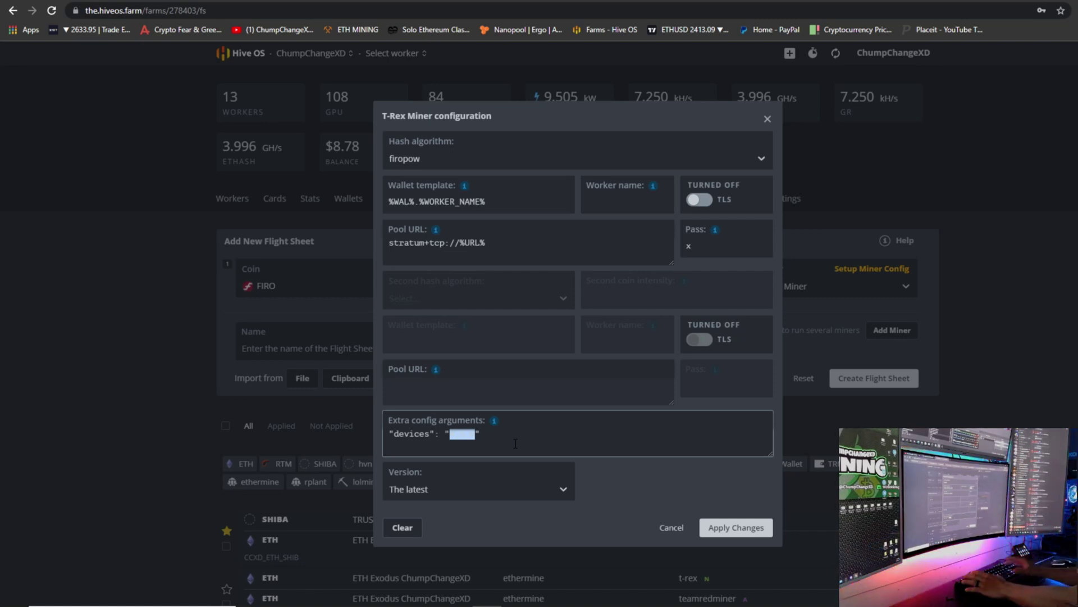
type("0")
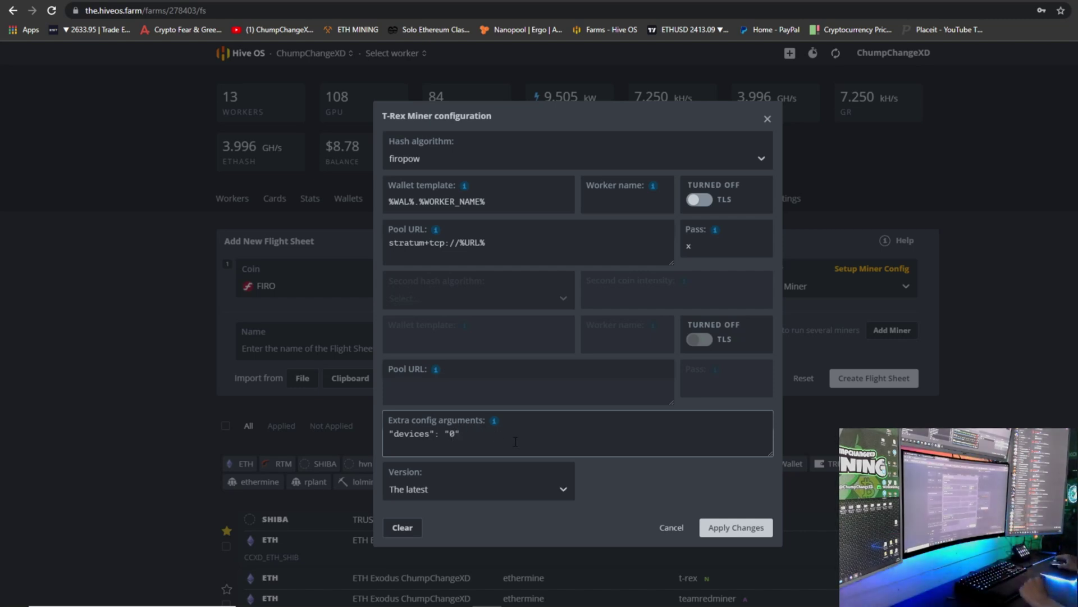
Apply the T-Rex settings and add a second row with ETH and the ETH Exodus wallet.
left_click(720, 528)
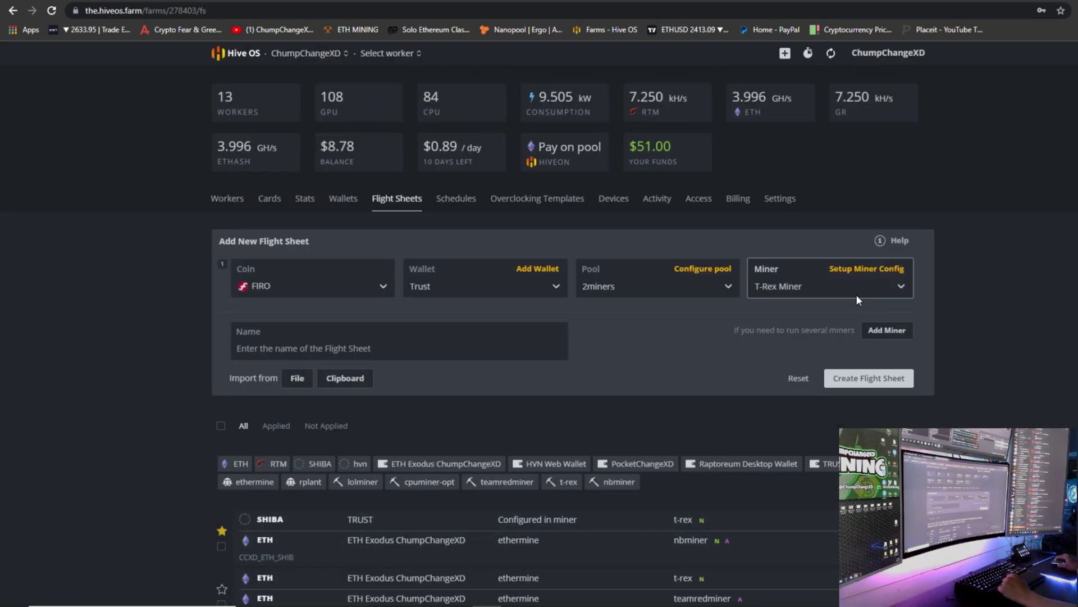
left_click(888, 330)
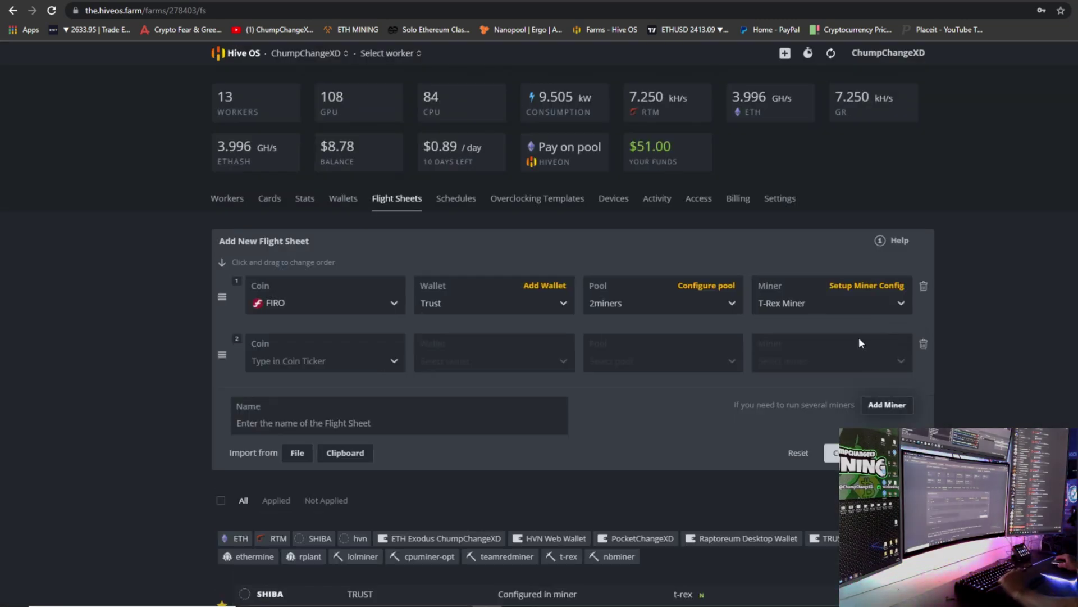
left_click(365, 347)
left_click(344, 442)
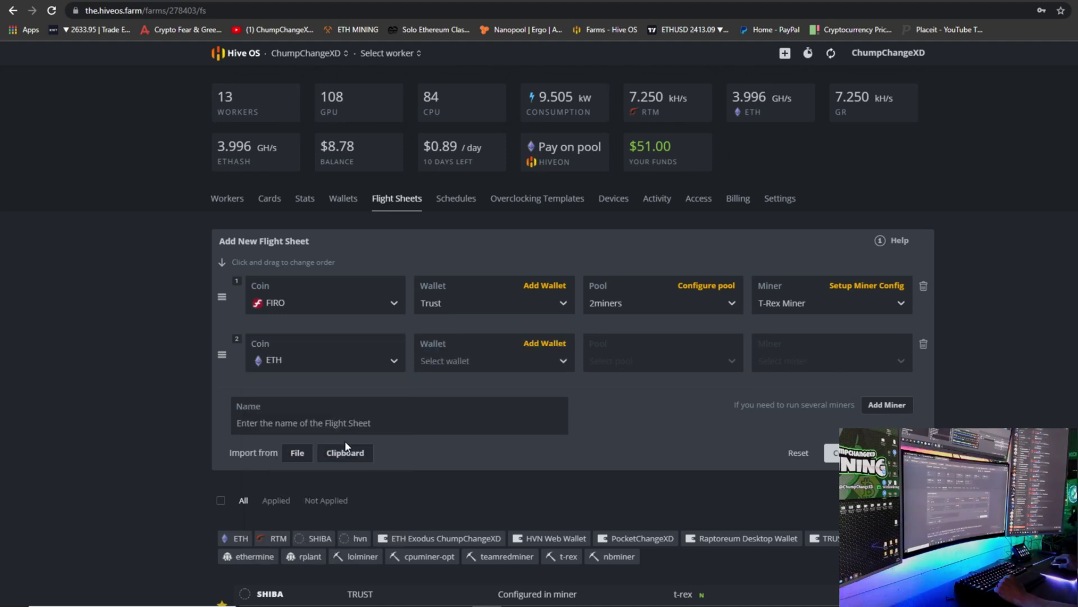
left_click(500, 357)
left_click(501, 404)
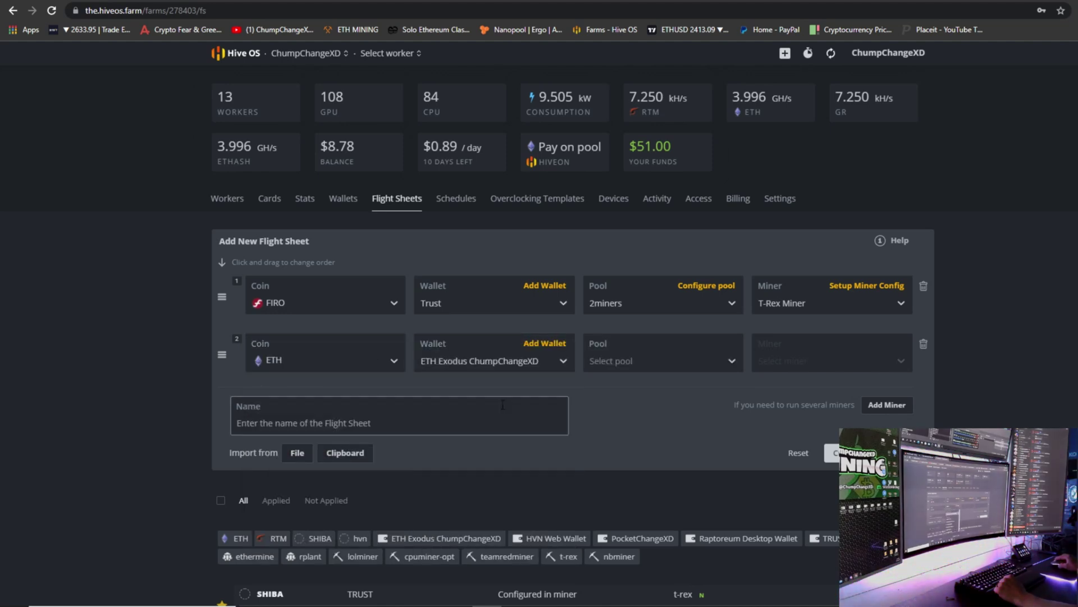
Choose the ethermine US East pool and NBMiner for the ETH row.
left_click(624, 361)
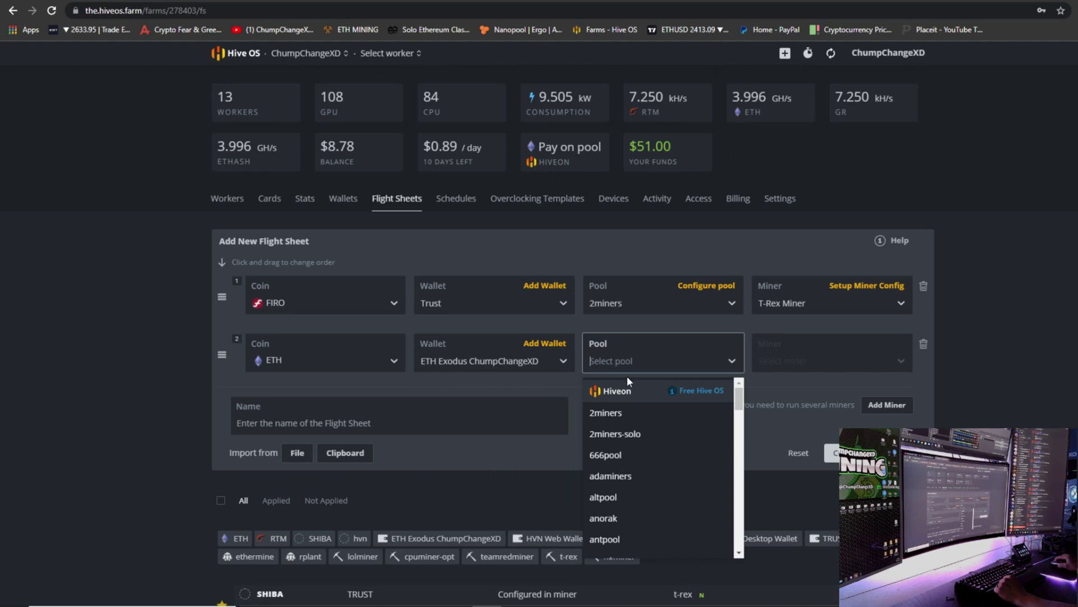
scroll(660, 437, "down", 6)
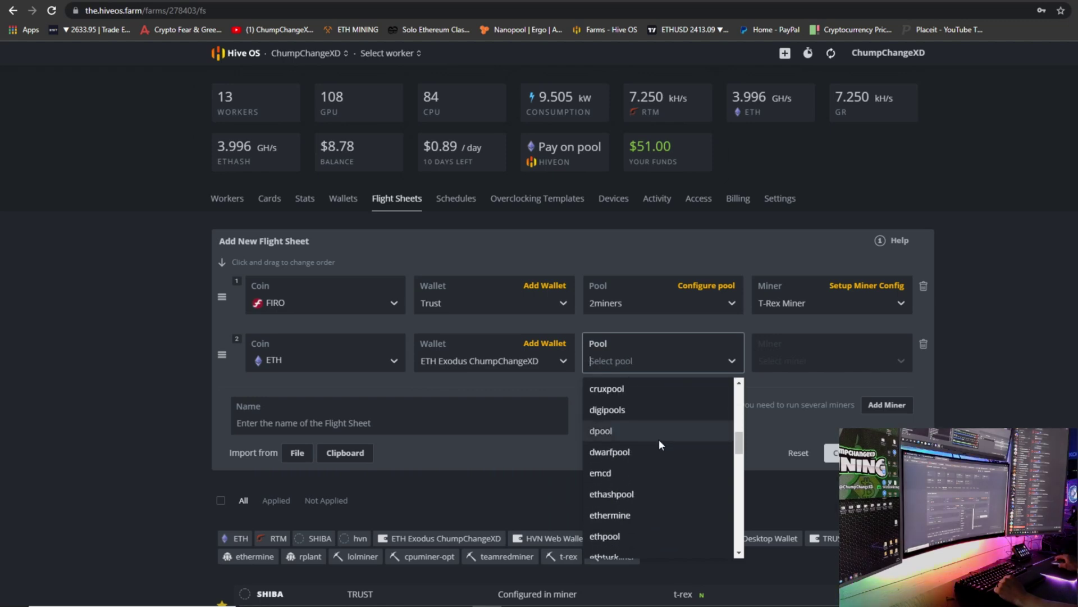
left_click(642, 513)
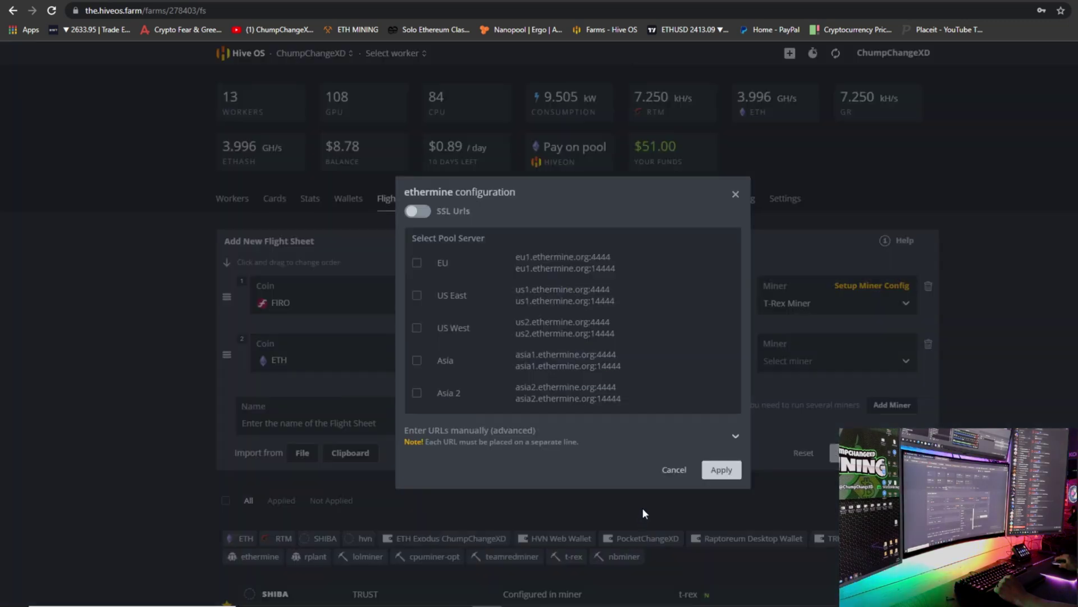
left_click(417, 295)
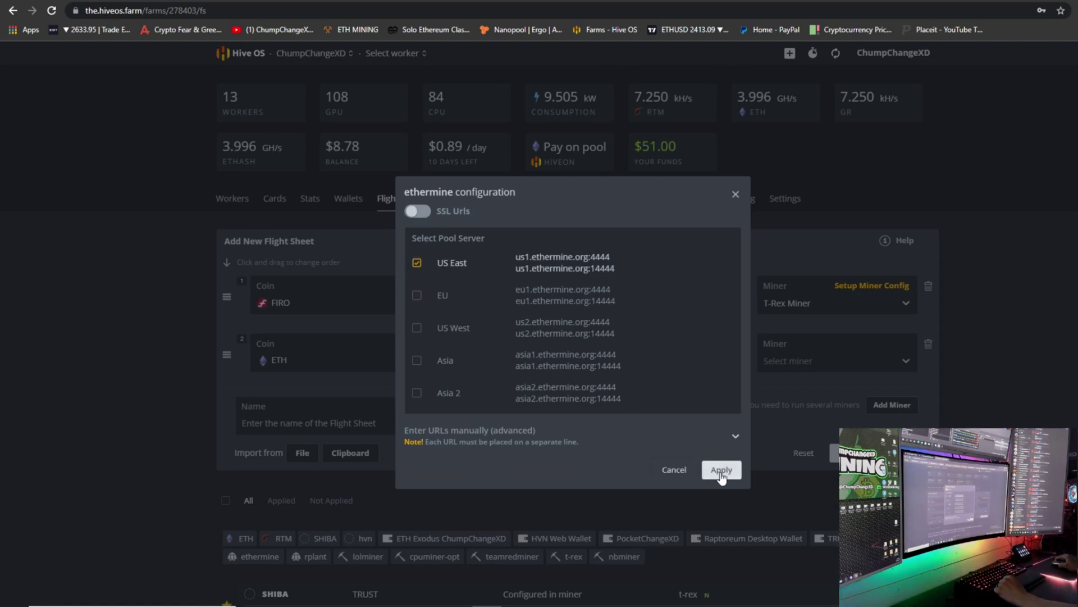
left_click(721, 469)
left_click(809, 357)
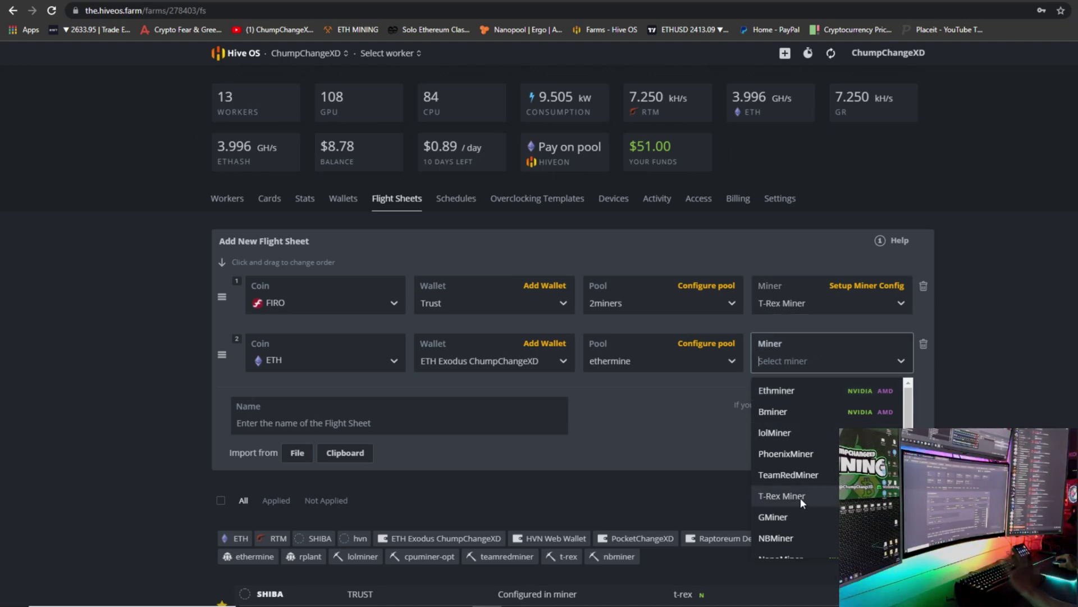
left_click(790, 535)
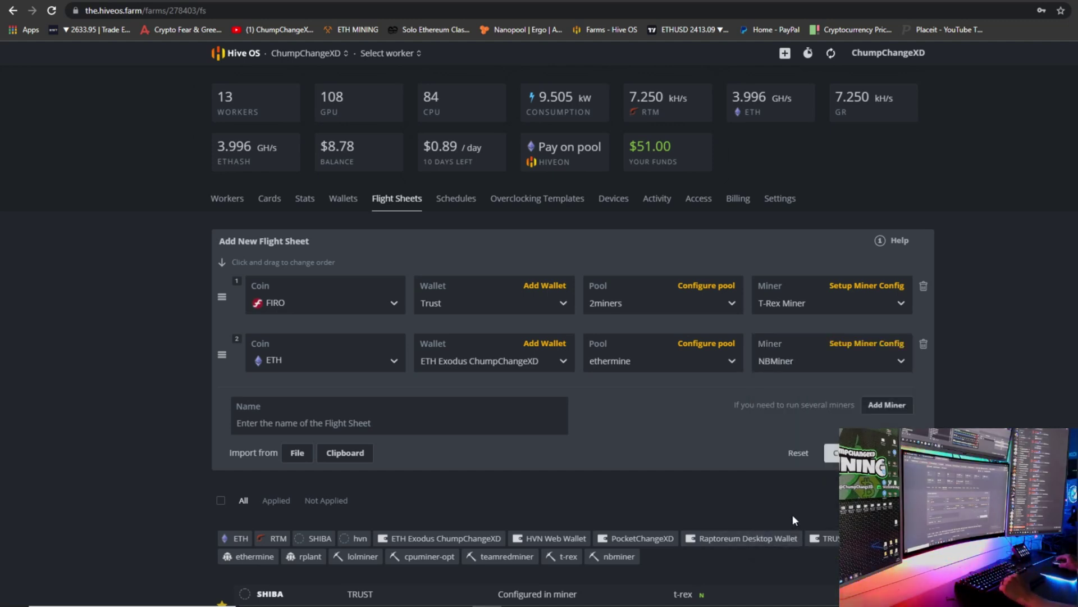
left_click(886, 344)
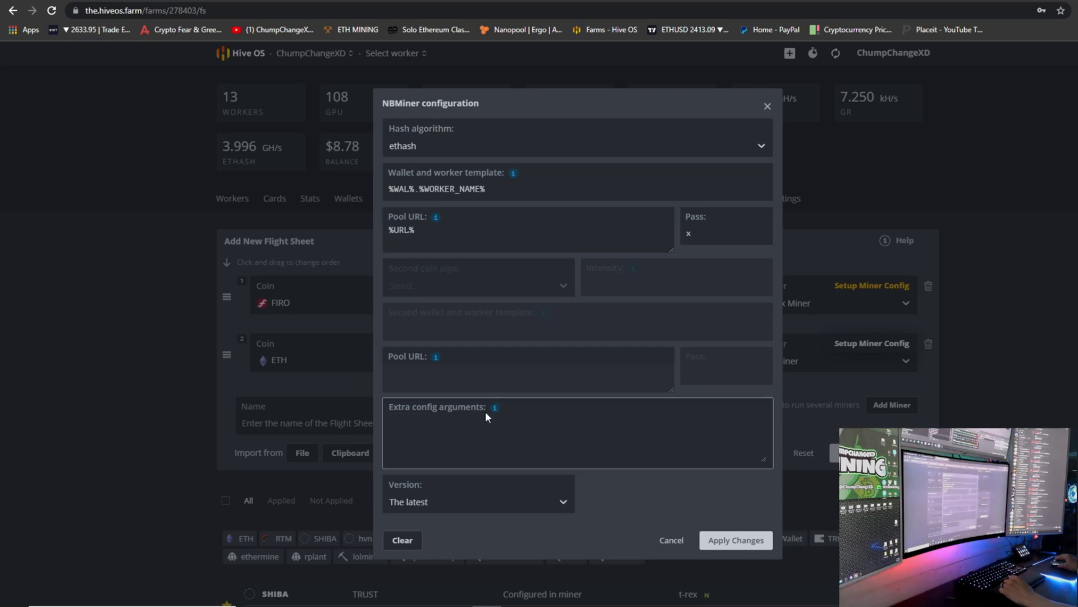
Set NBMiner's extra config to "devices": "1,2,3,4,5,6,7,8,9,10,11,12" and apply it.
mouse_move(493, 409)
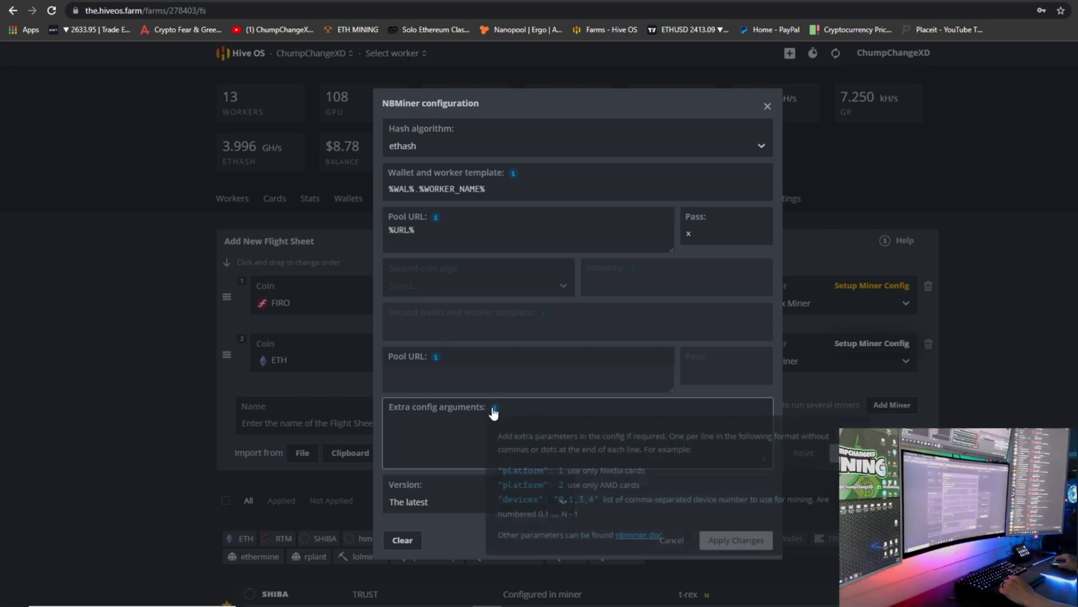
left_click(521, 499)
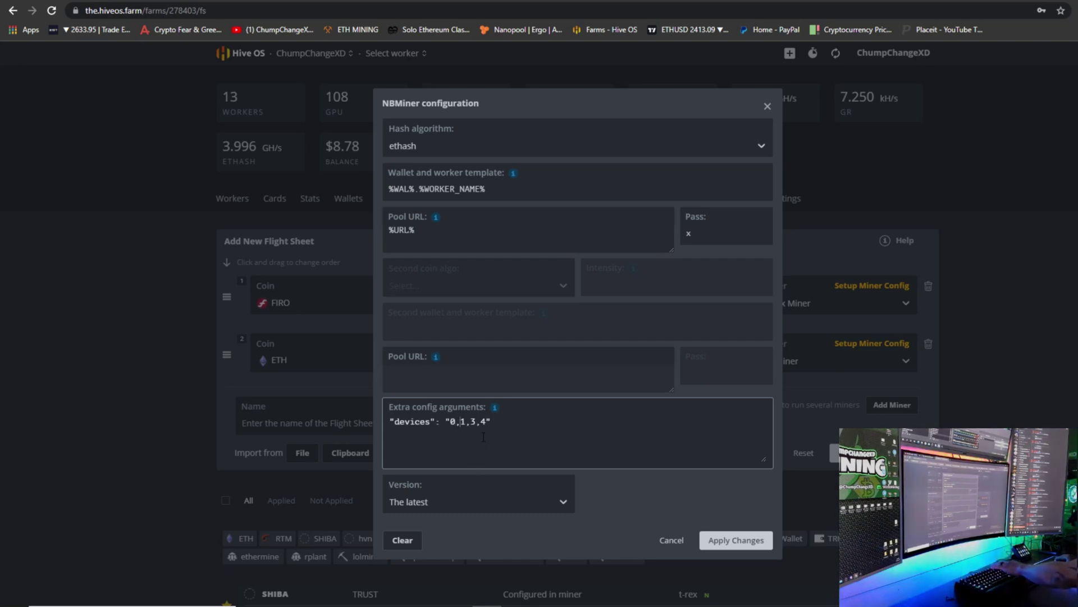
key("BackSpace")
key("BackSpace")
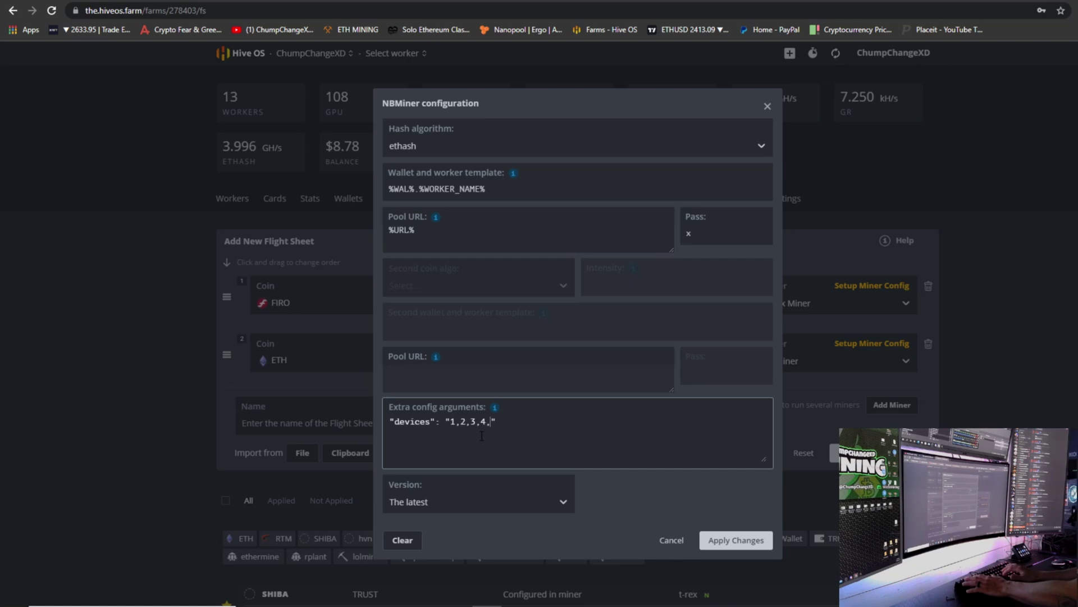
type("7,8")
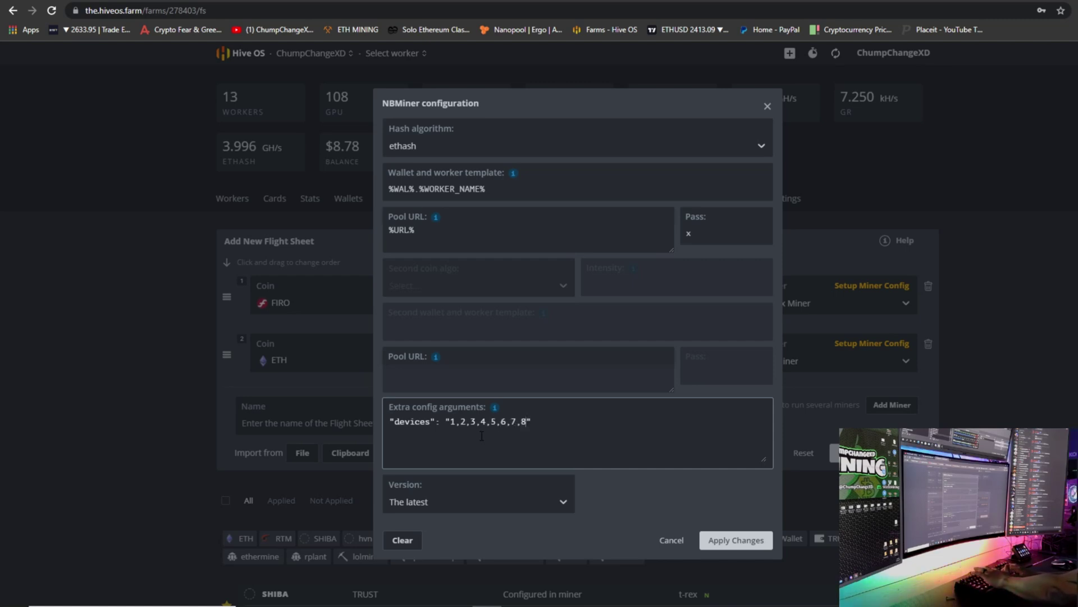
type(",9,10,11,12")
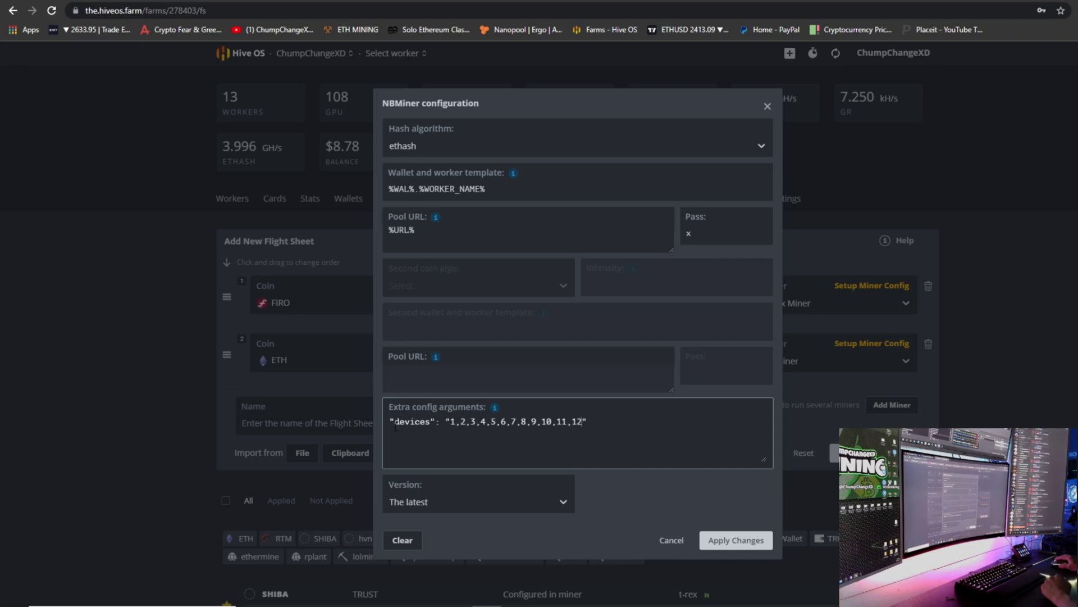
left_click(322, 322)
left_click(414, 424)
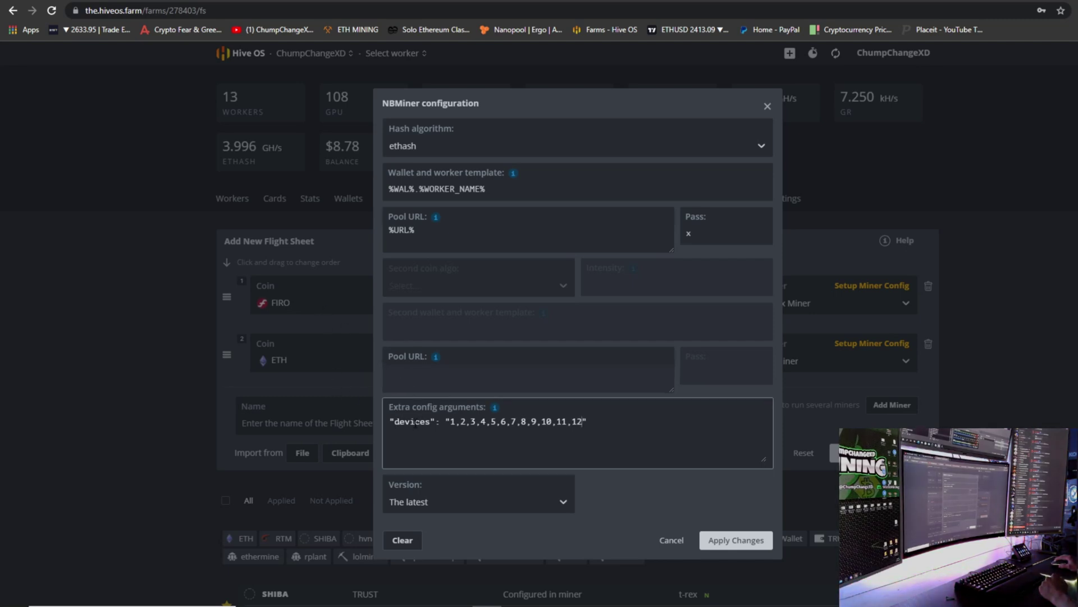
left_click(743, 544)
left_click(322, 422)
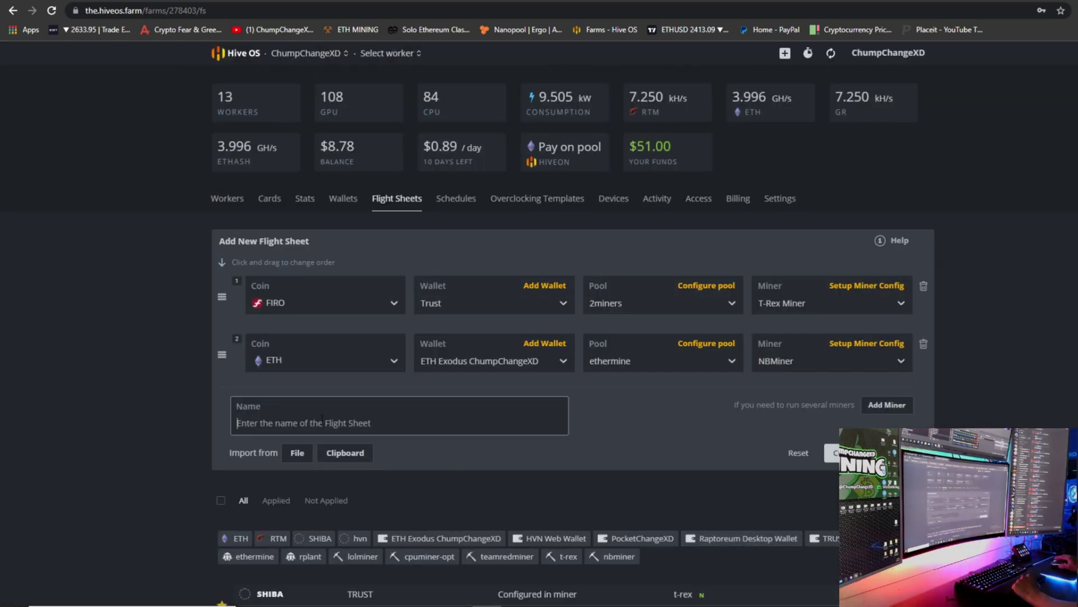
Name the flight sheet FiroPoW, create it, and star it as a favorite.
type("Fi")
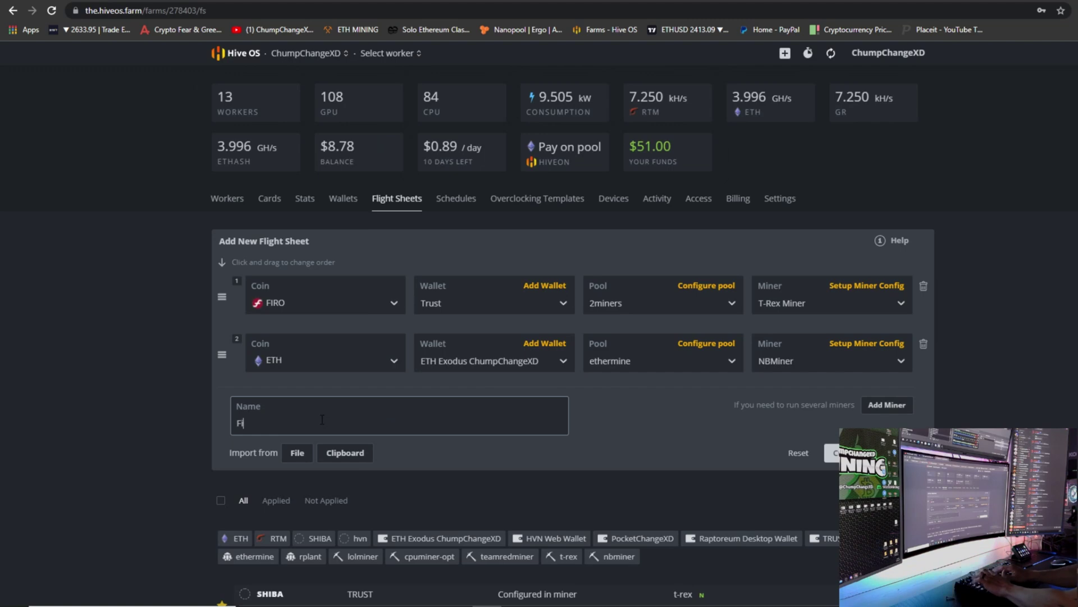
type("roPoW")
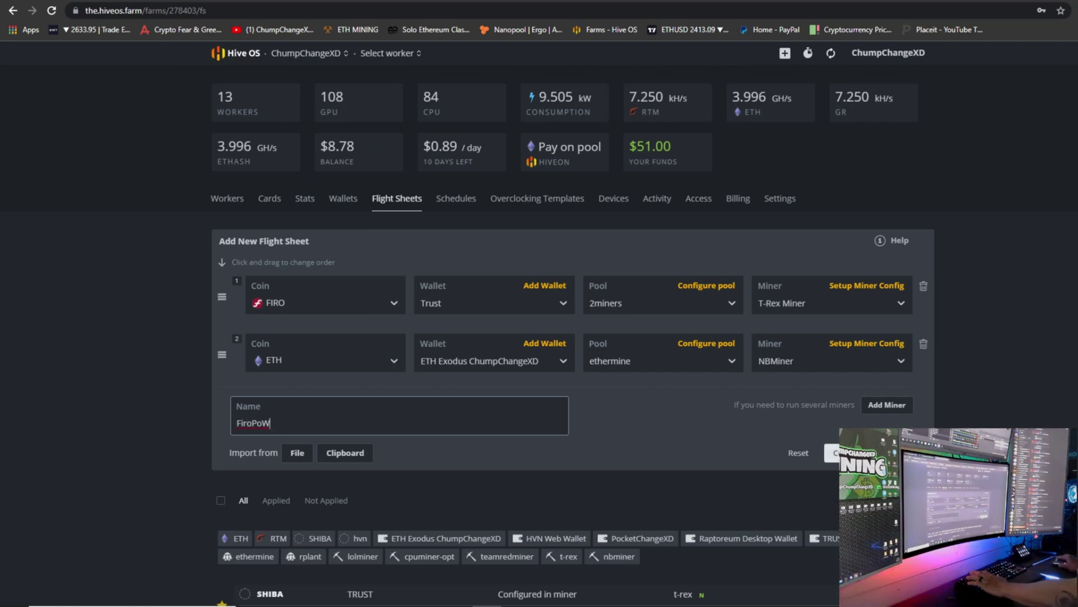
left_click(868, 452)
scroll(646, 275, "down", 8)
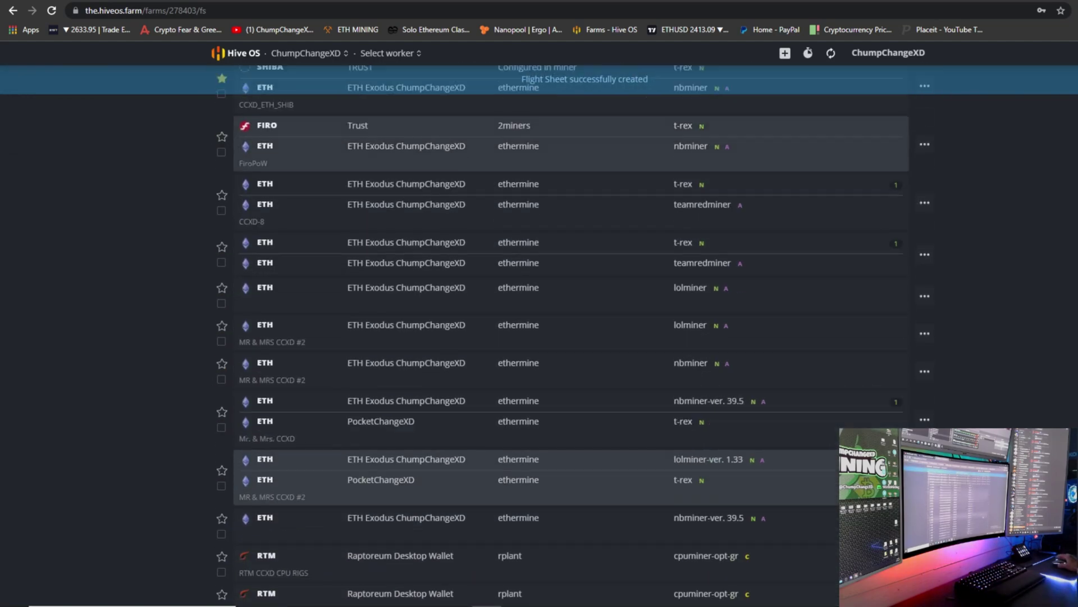
scroll(649, 277, "up", 2)
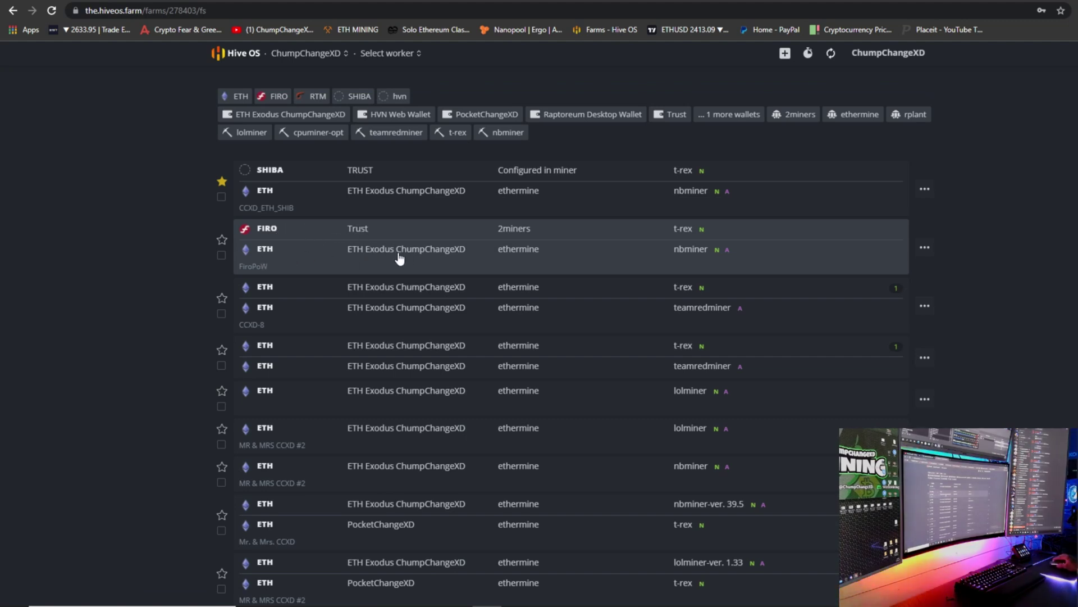
left_click(222, 241)
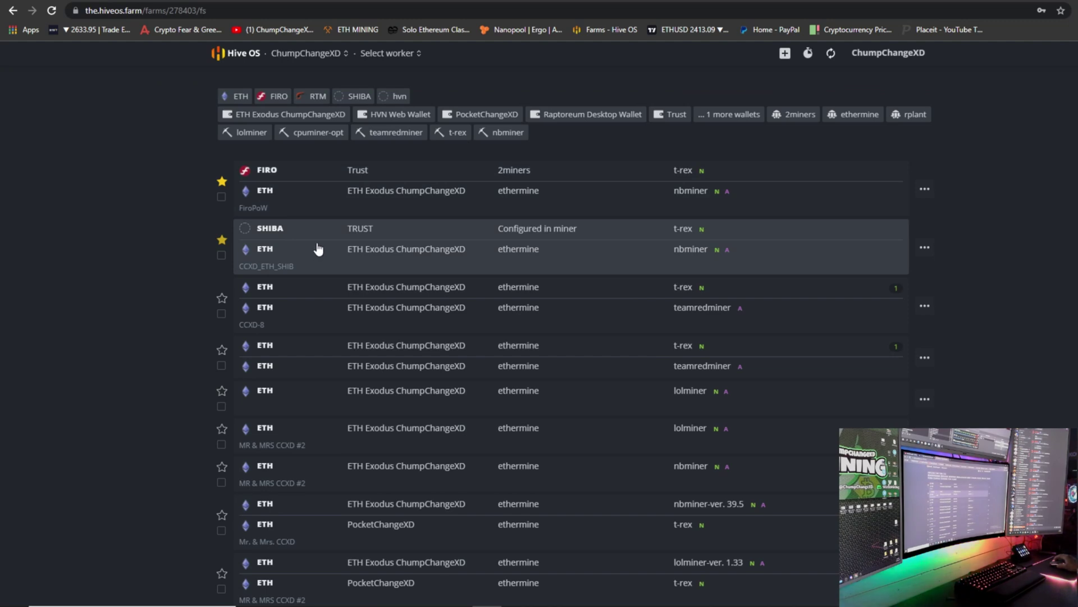
scroll(315, 253, "up", 5)
Open worker CCXD-1's Flight Sheet tab and expand FiroPoW's details.
scroll(303, 256, "up", 2)
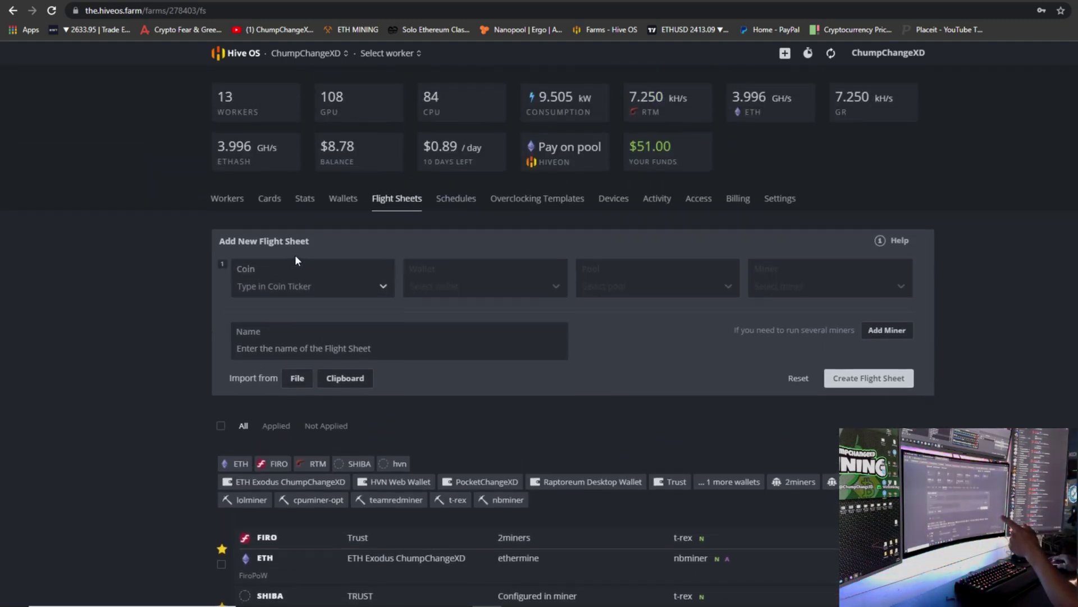
left_click(222, 205)
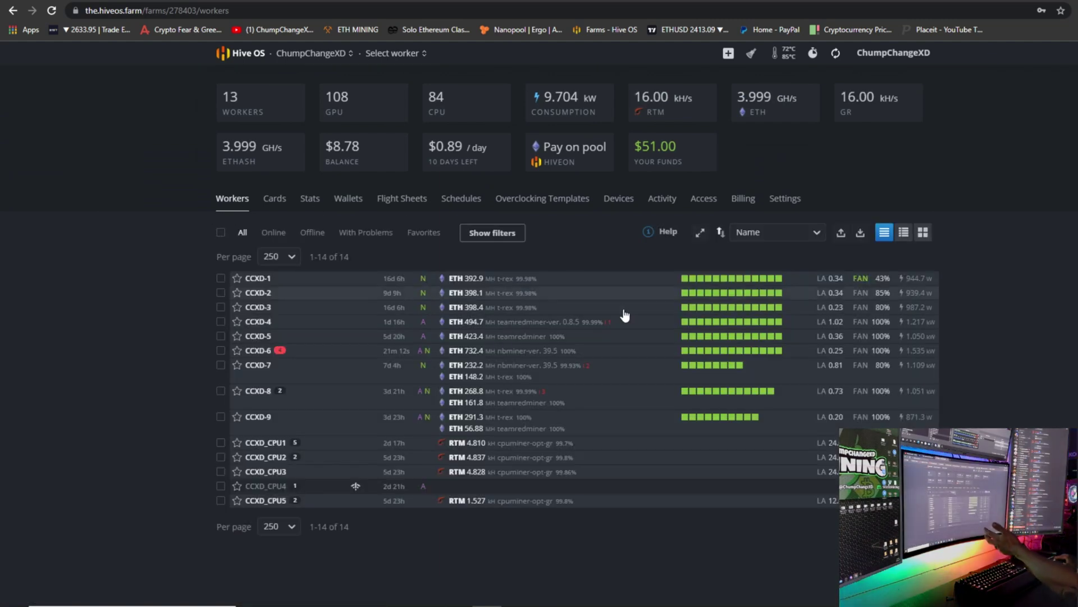
left_click(328, 279)
left_click(245, 278)
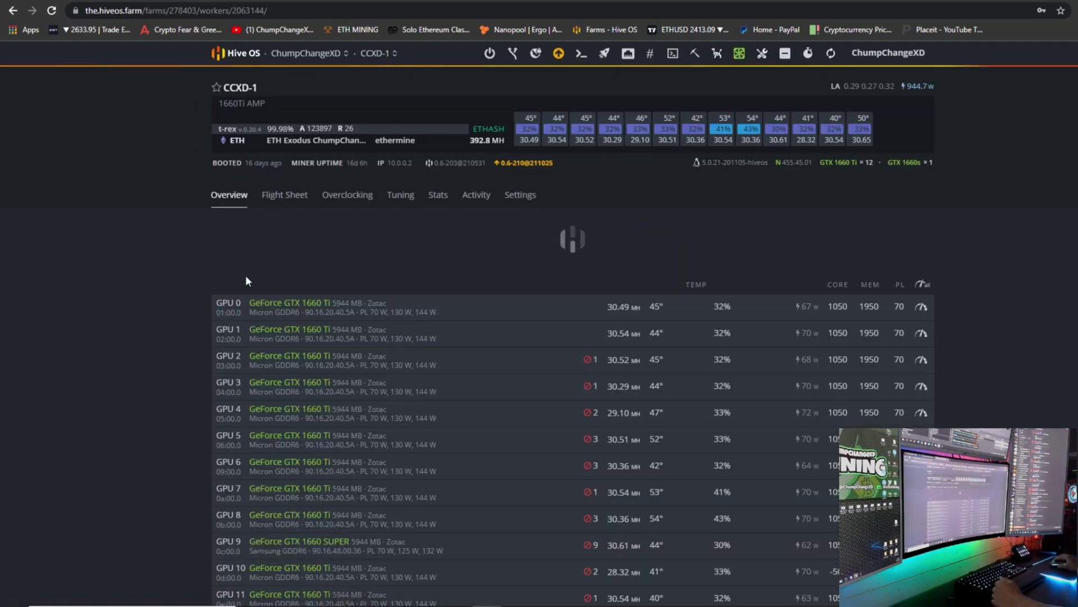
left_click(287, 197)
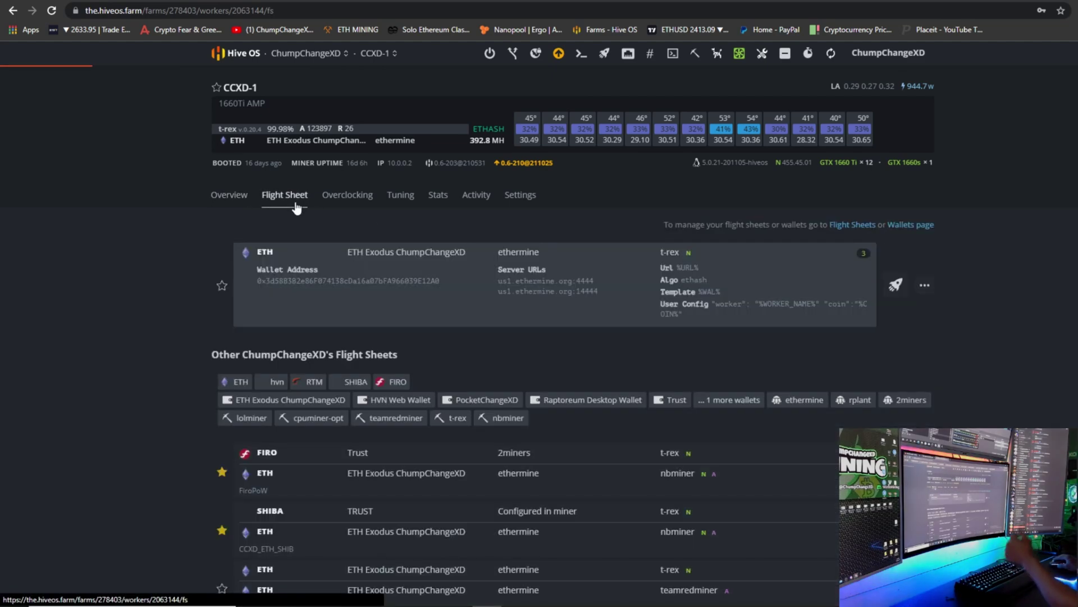
left_click(609, 469)
scroll(614, 475, "down", 2)
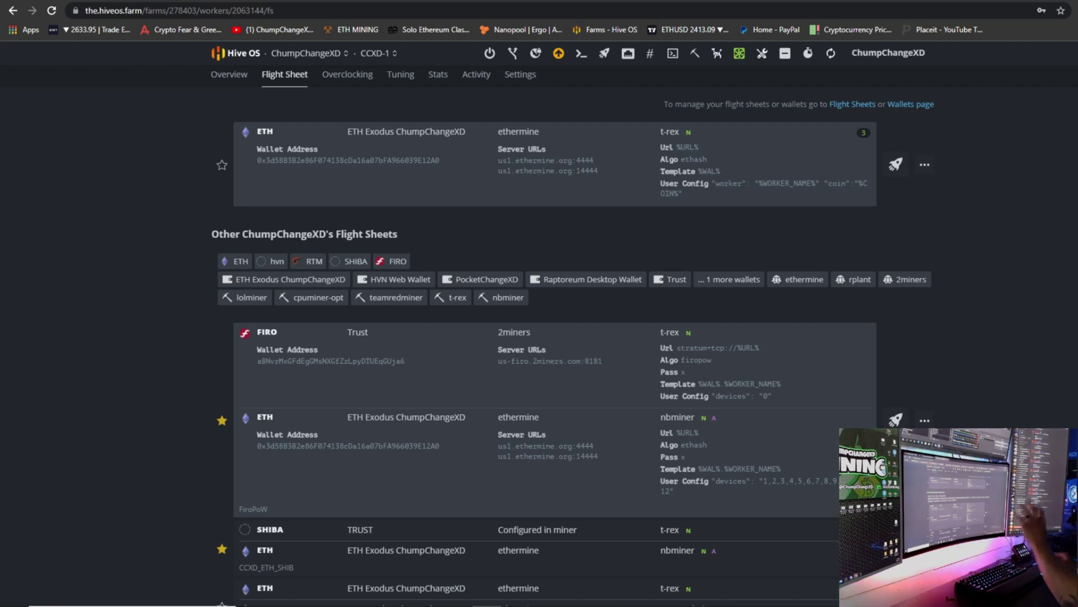
scroll(896, 365, "down", 1)
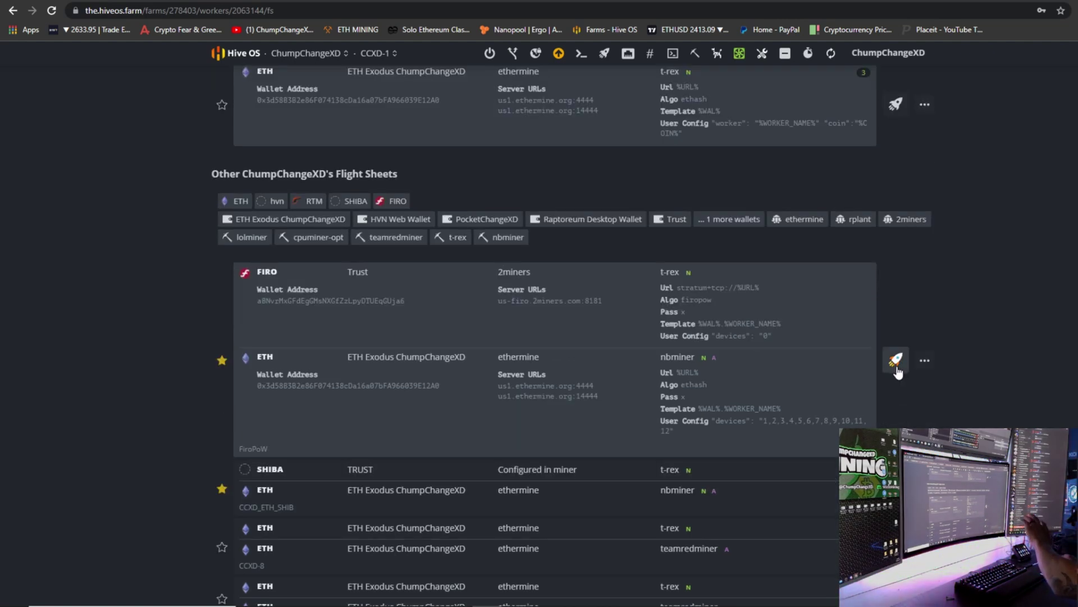